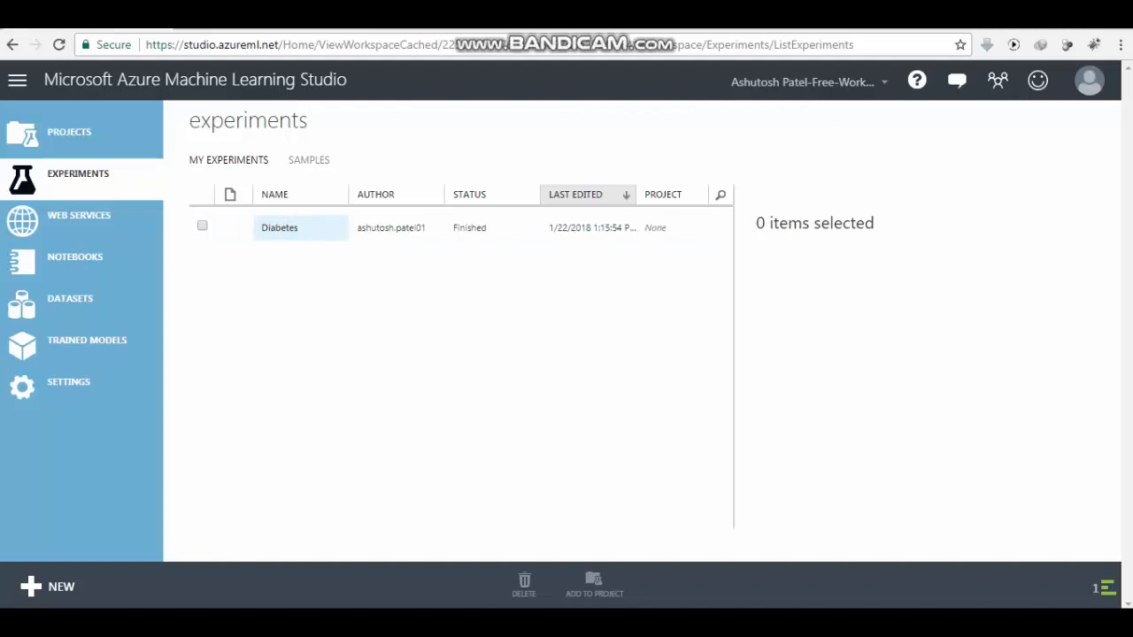
Create a new blank experiment.
{"action": "left_click", "coordinate": [279, 227]}
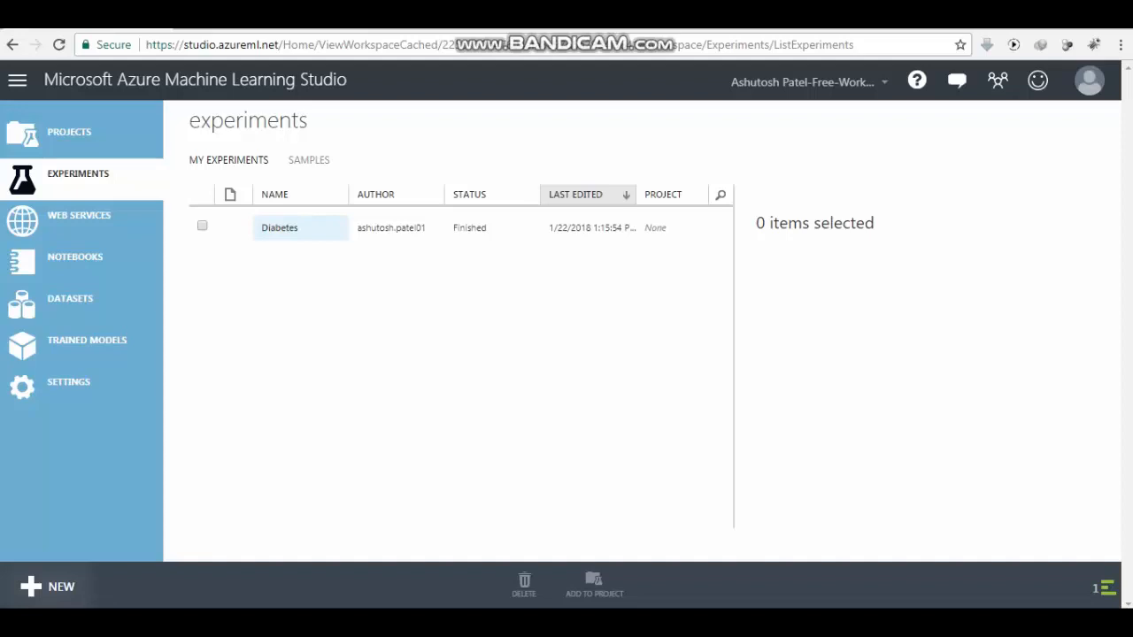
{"action": "left_click", "coordinate": [48, 586]}
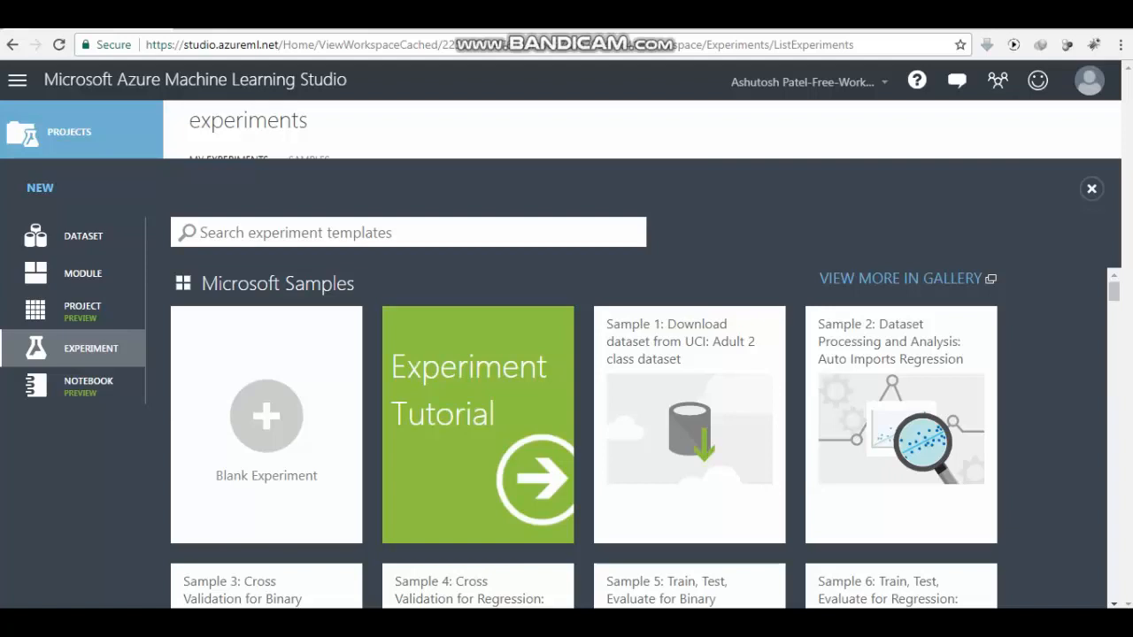
{"action": "left_click", "coordinate": [266, 417]}
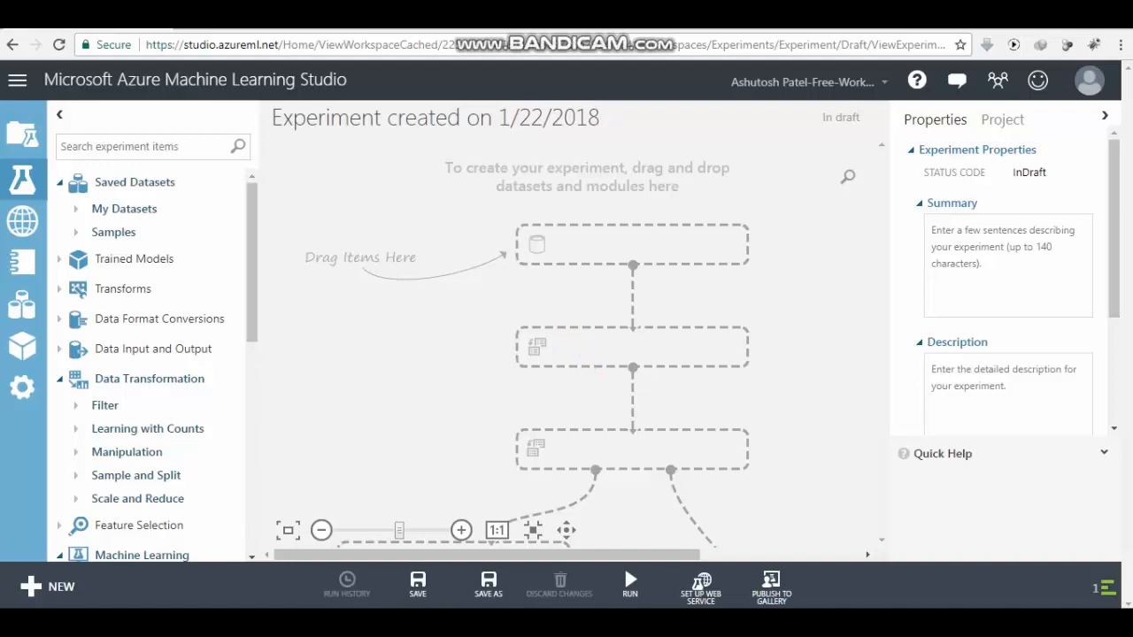
Rename the experiment as Regression.
{"action": "key", "text": "ctrl+a"}
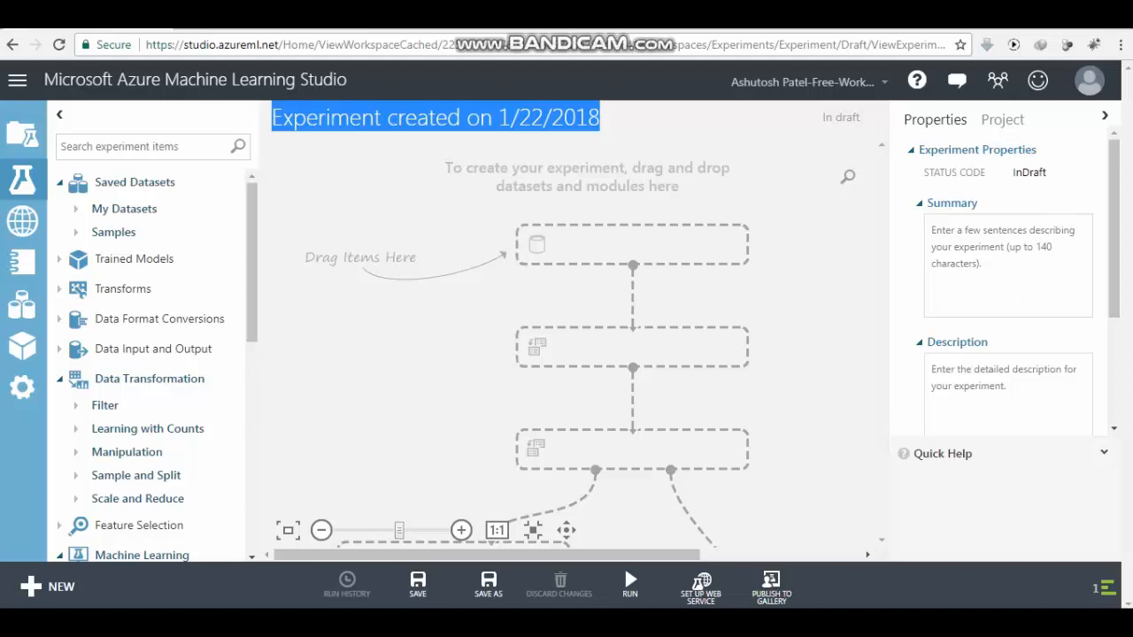
{"action": "key", "text": "BackSpace"}
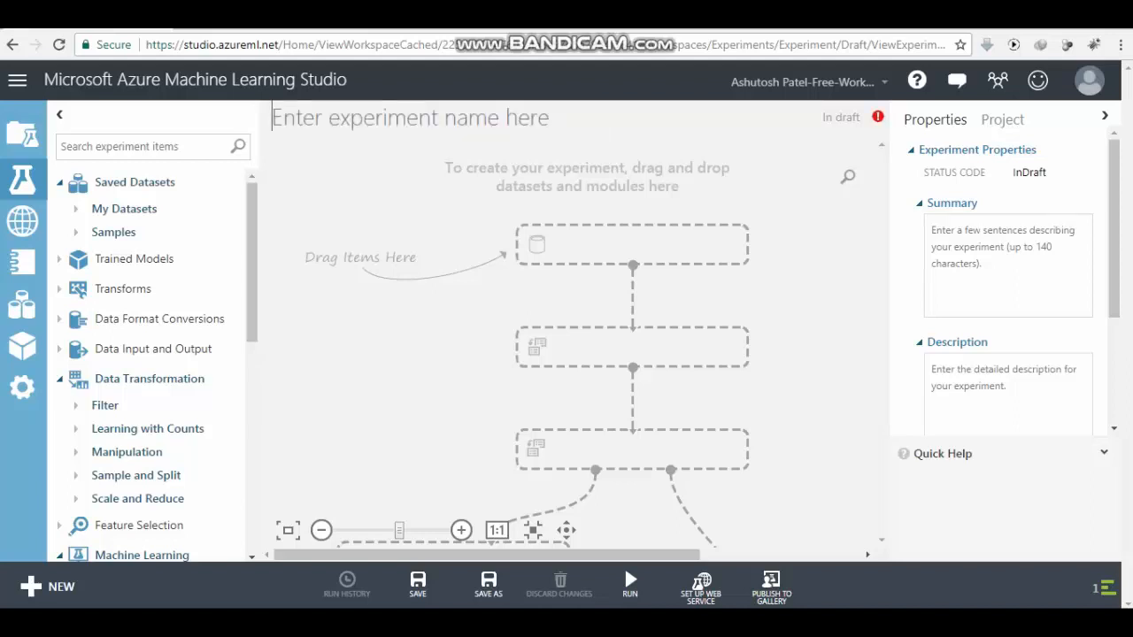
{"action": "type", "text": "Re"}
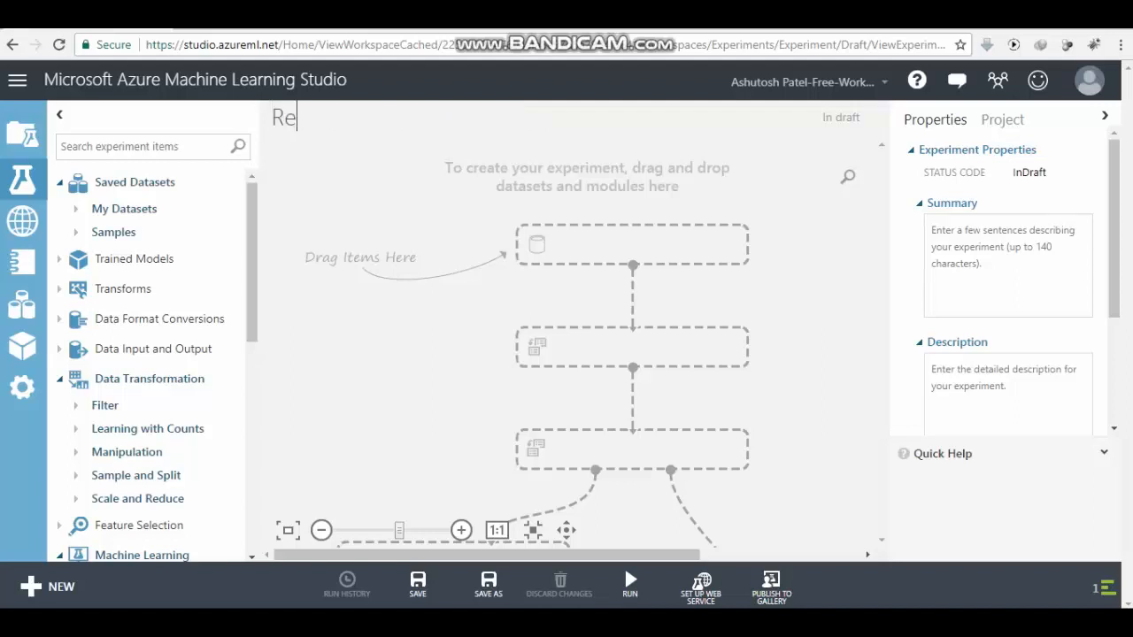
{"action": "type", "text": "gression"}
Place the sample dataset Automobile price data (Raw) on the experiment canvas.
{"action": "left_click", "coordinate": [60, 182]}
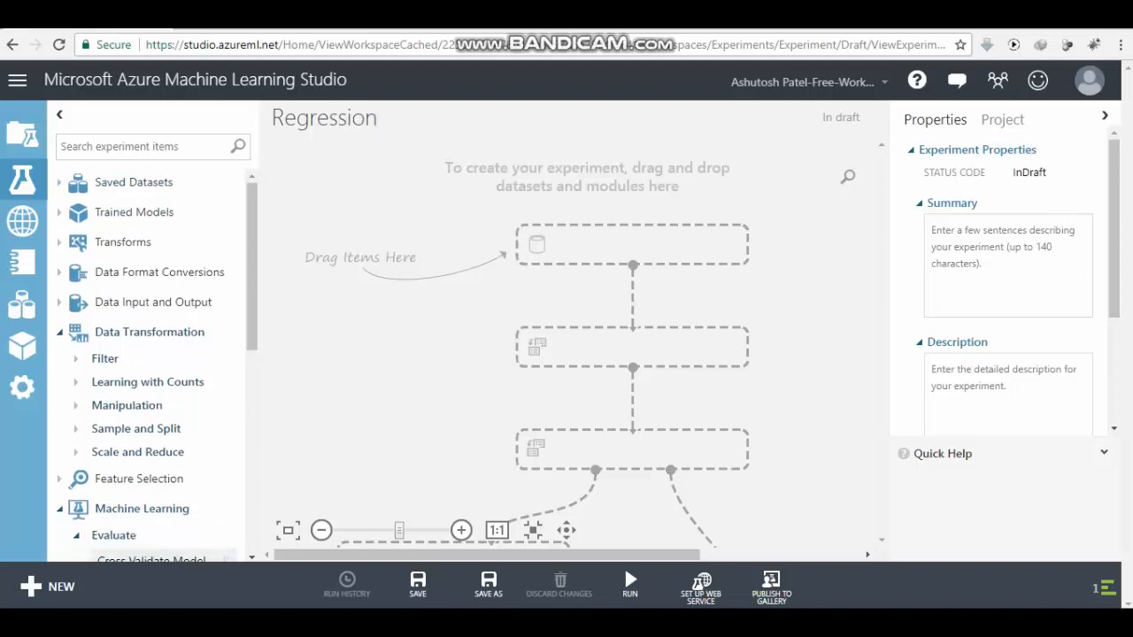
{"action": "left_click", "coordinate": [61, 332]}
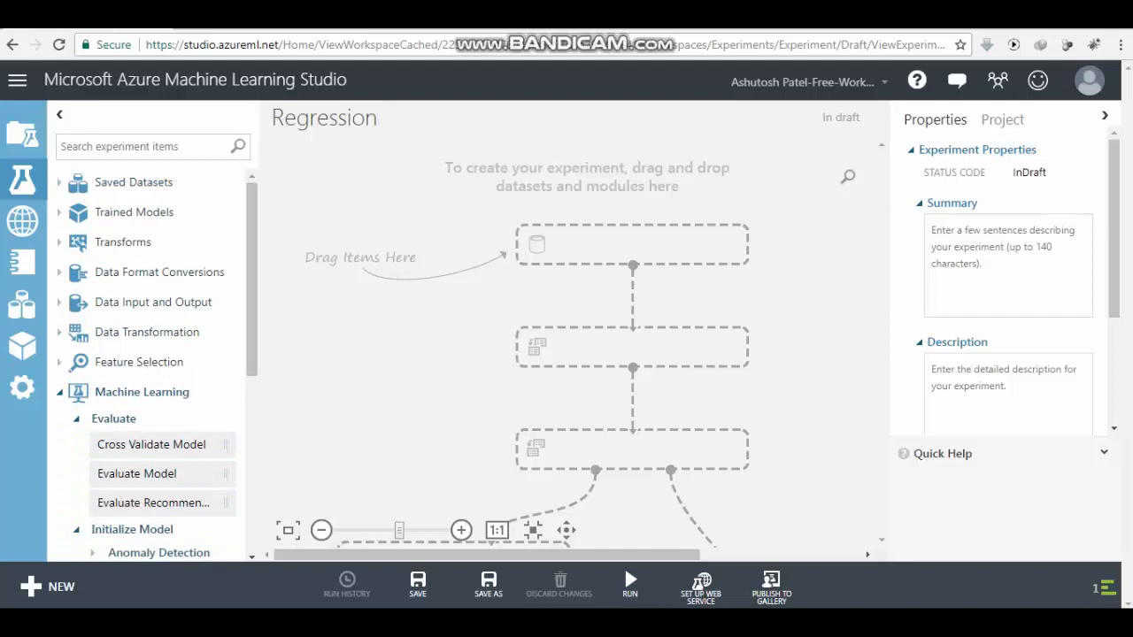
{"action": "left_click", "coordinate": [76, 419]}
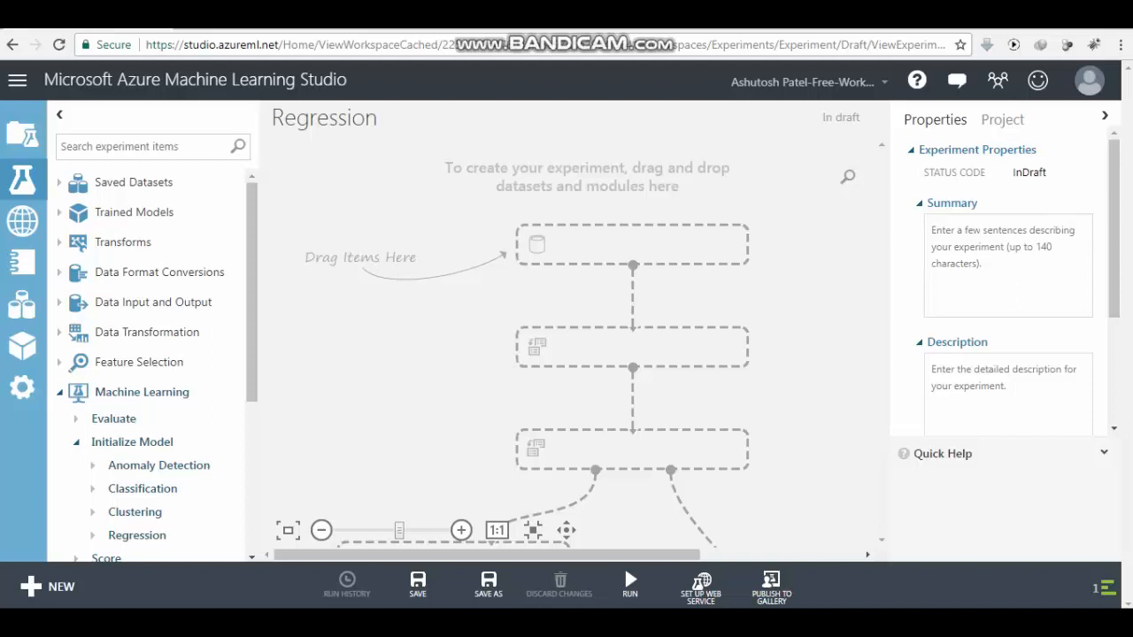
{"action": "left_click", "coordinate": [60, 182]}
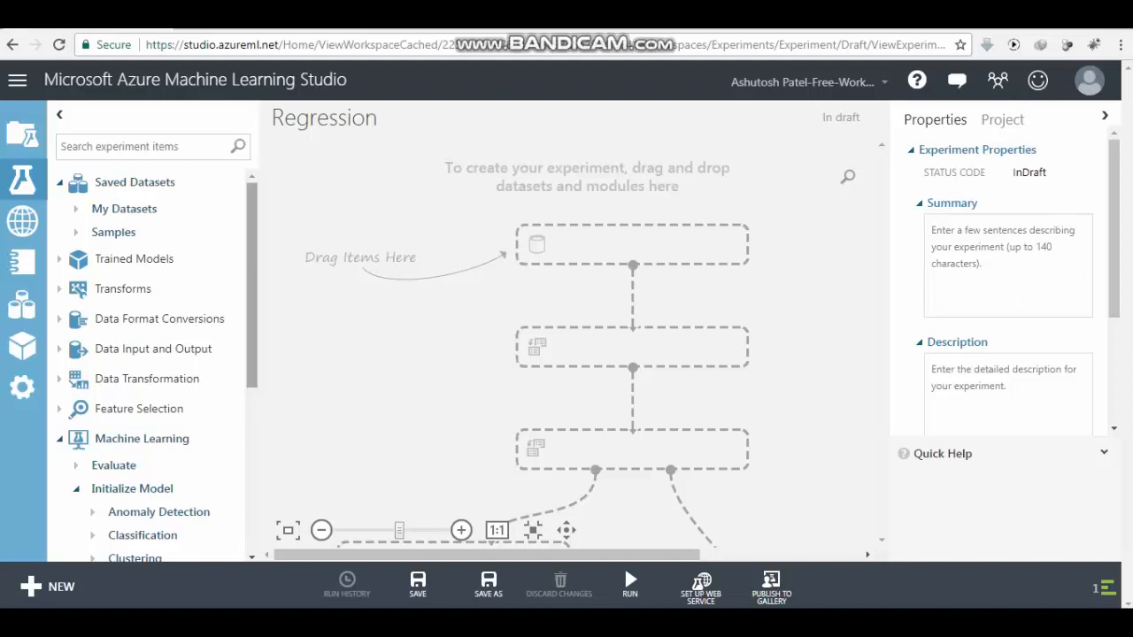
{"action": "left_click", "coordinate": [77, 232]}
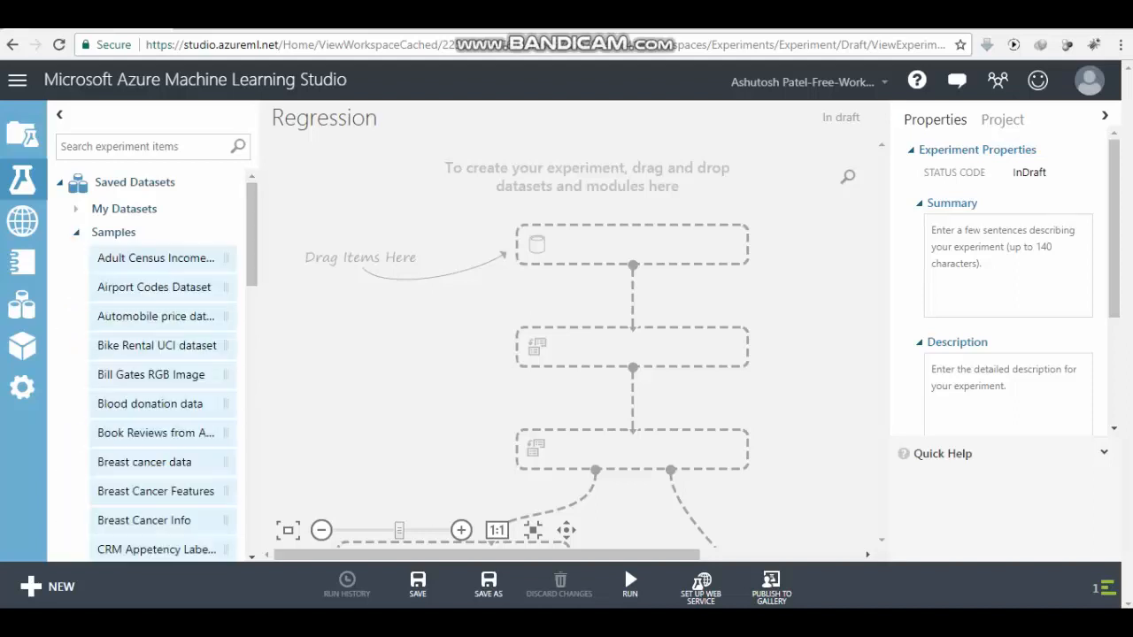
{"action": "left_click_drag", "start_coordinate": [252, 221], "coordinate": [252, 234]}
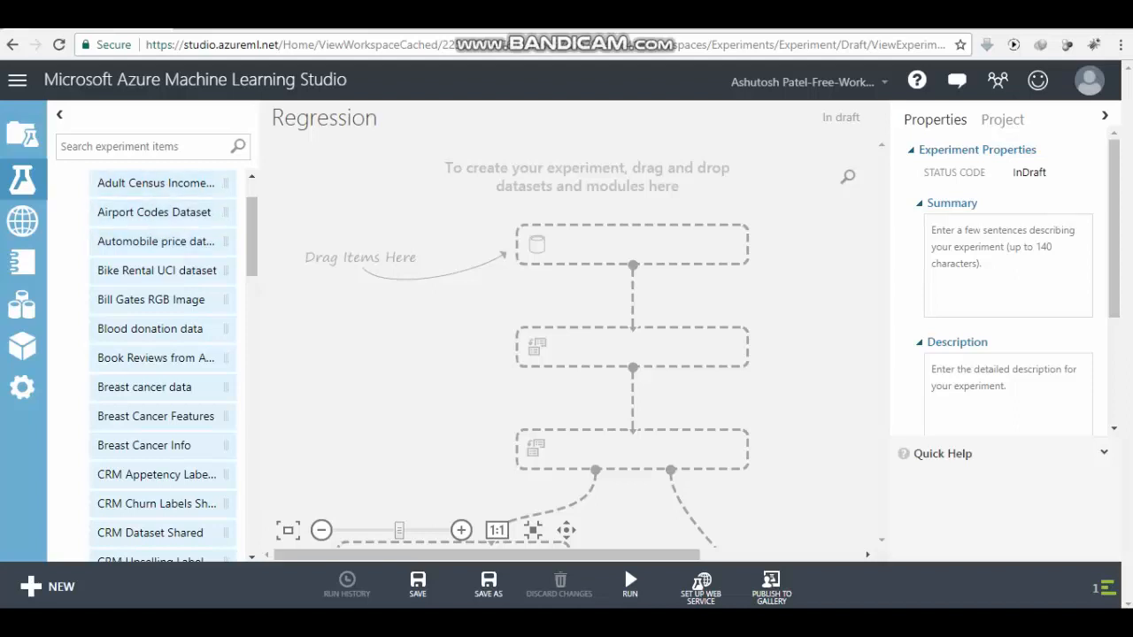
{"action": "mouse_move", "coordinate": [253, 237]}
{"action": "left_mouse_down"}
{"action": "mouse_move", "coordinate": [252, 403]}
{"action": "mouse_move", "coordinate": [252, 221]}
{"action": "left_mouse_up"}
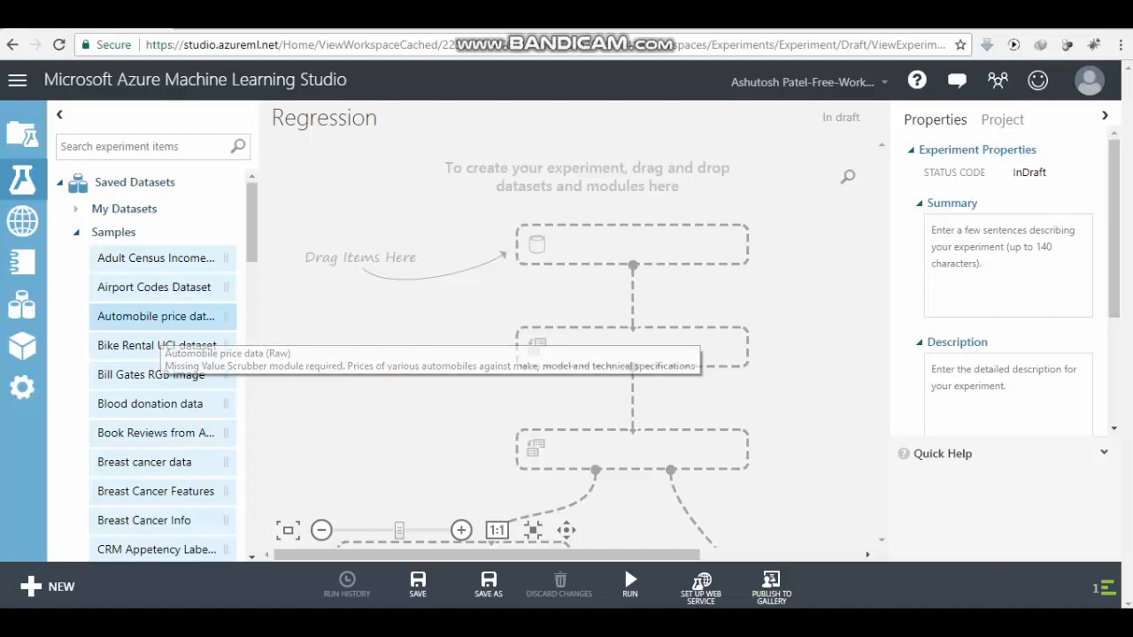
{"action": "left_click_drag", "start_coordinate": [156, 316], "coordinate": [319, 320]}
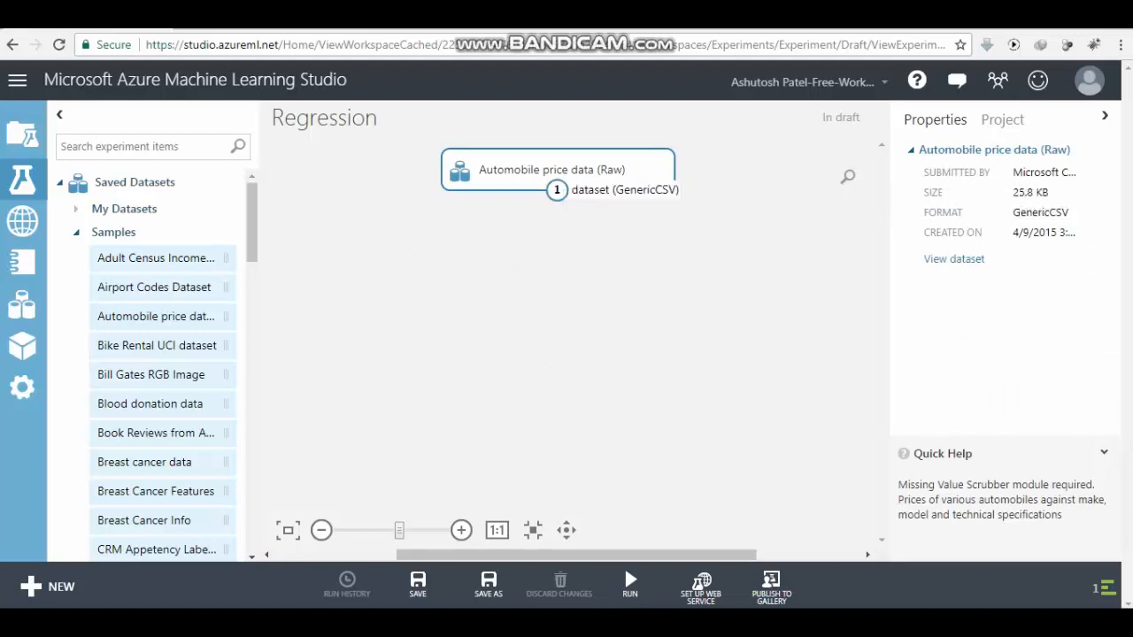
Visualize the Automobile price data (Raw) output, look through its columns and view the statistics of the price column.
{"action": "right_click", "coordinate": [556, 189]}
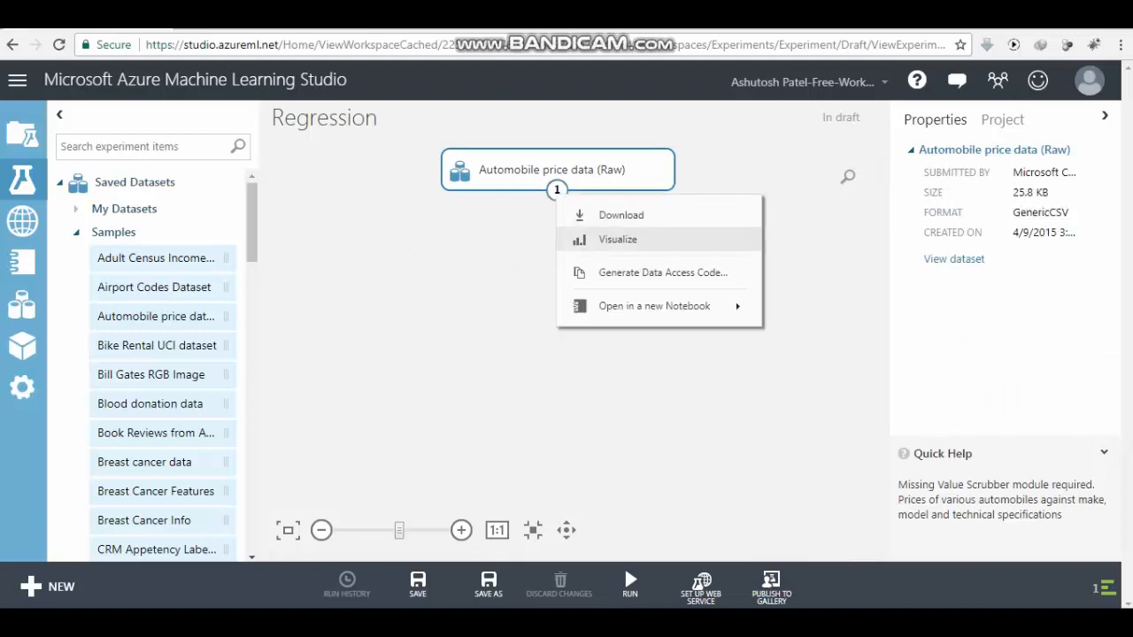
{"action": "left_click", "coordinate": [618, 239]}
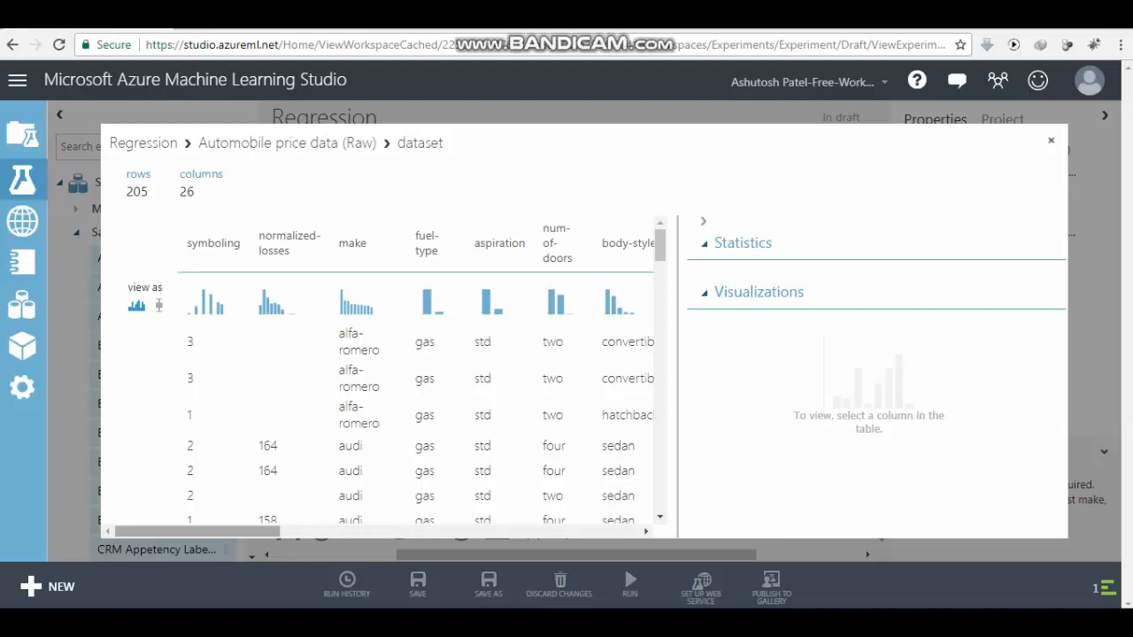
{"action": "scroll", "coordinate": [384, 380], "scroll_direction": "right", "scroll_amount": 5}
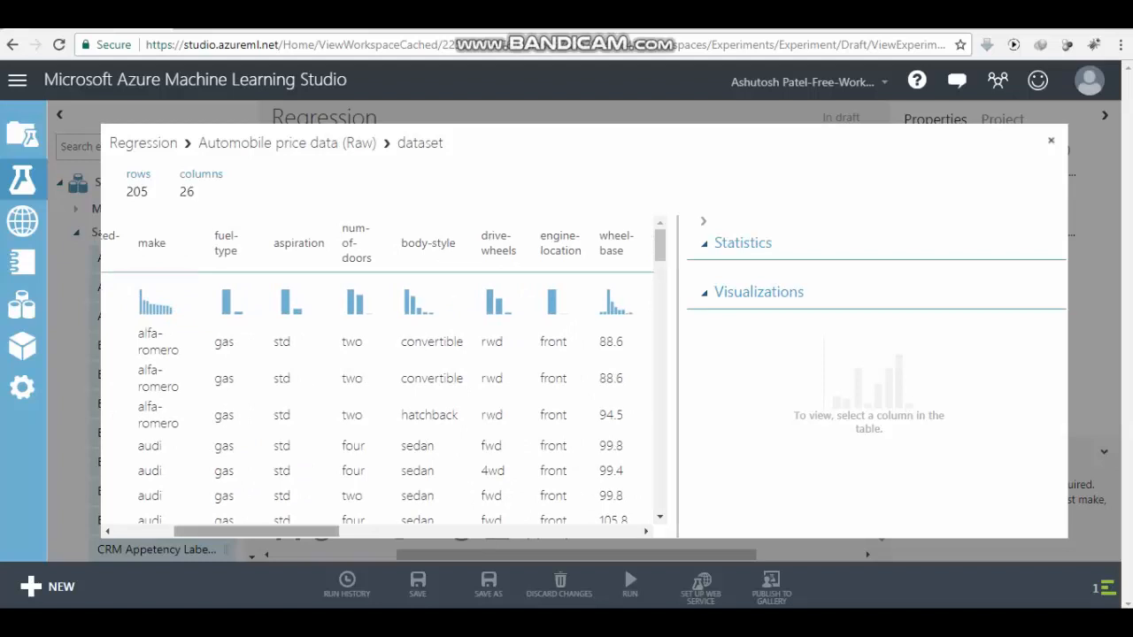
{"action": "scroll", "coordinate": [378, 380], "scroll_direction": "right", "scroll_amount": 1}
{"action": "scroll", "coordinate": [378, 381], "scroll_direction": "right", "scroll_amount": 20}
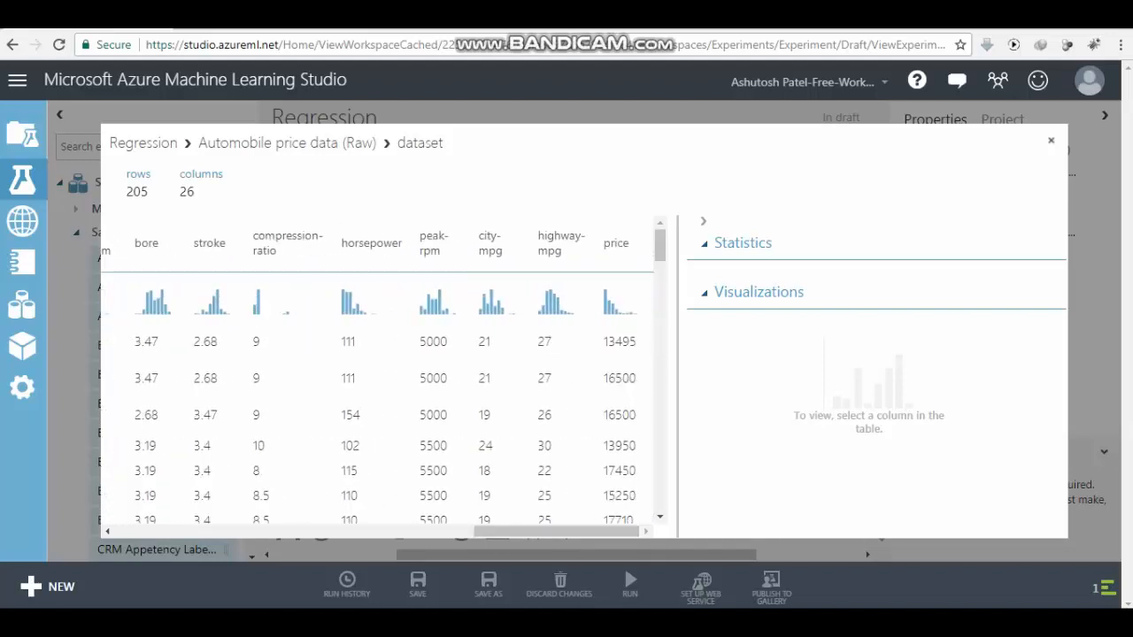
{"action": "left_click_drag", "start_coordinate": [603, 243], "coordinate": [630, 244]}
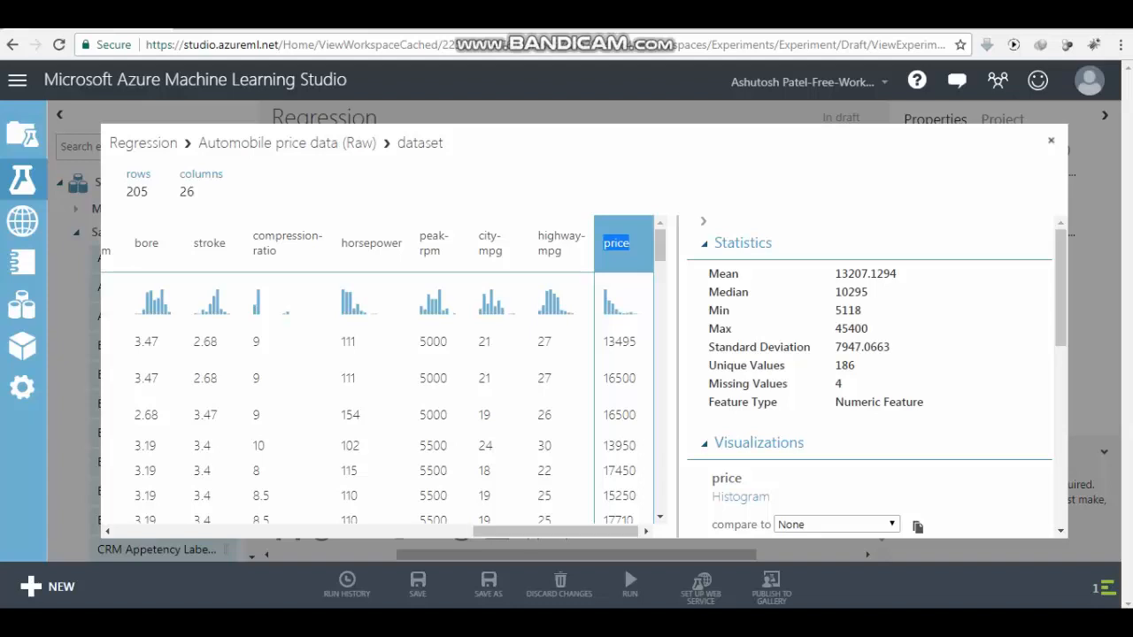
View the statistics of the normalized-losses column and close the dataset visualization.
{"action": "left_click_drag", "start_coordinate": [555, 531], "coordinate": [196, 531]}
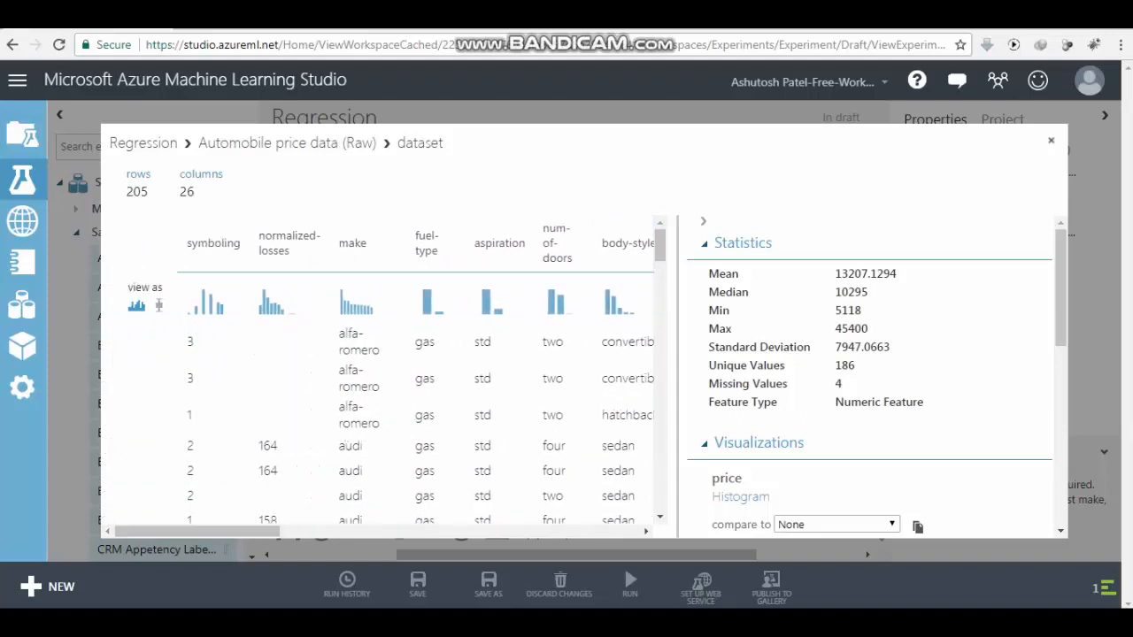
{"action": "left_click", "coordinate": [289, 244]}
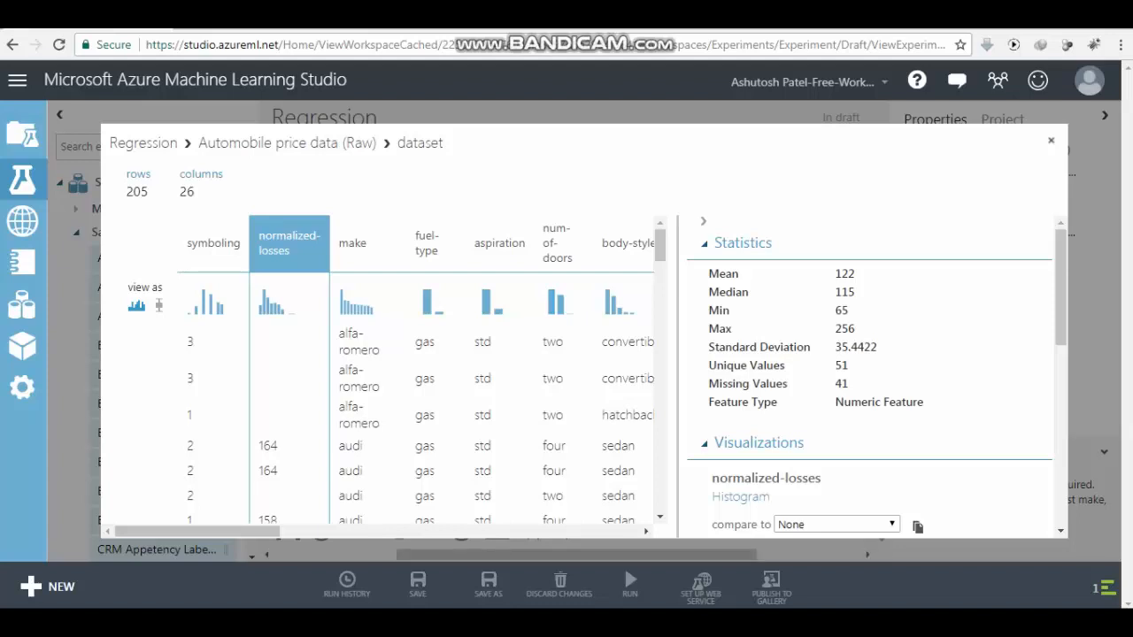
{"action": "key", "text": "Escape"}
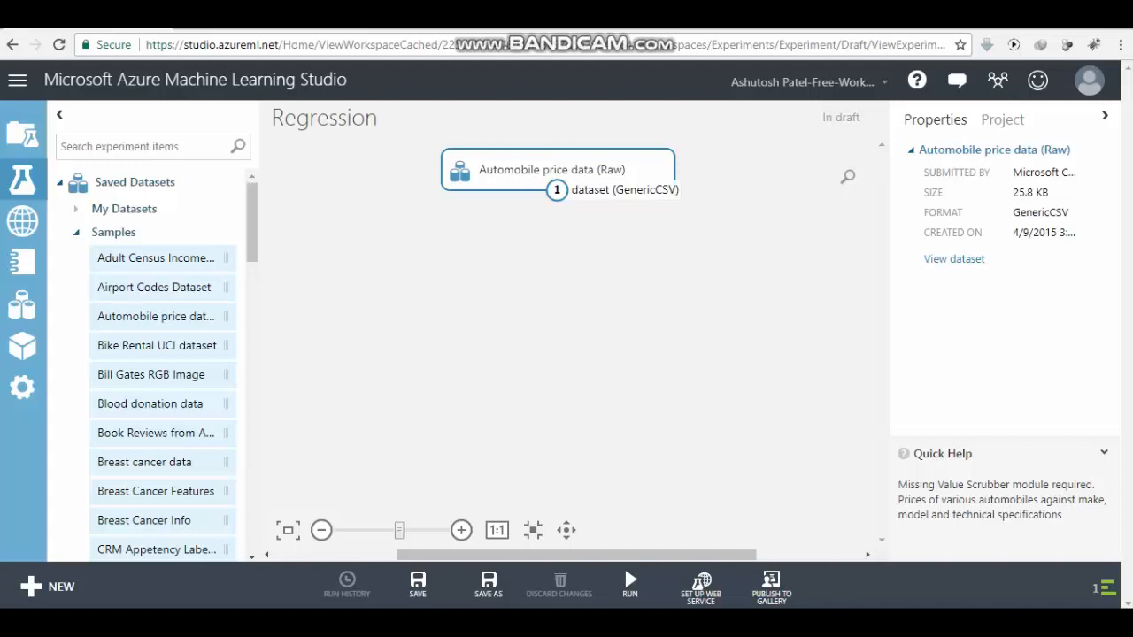
Visualize the automobile dataset again, recheck the normalized-losses statistics and close the view.
{"action": "right_click", "coordinate": [557, 189]}
{"action": "left_click", "coordinate": [621, 239]}
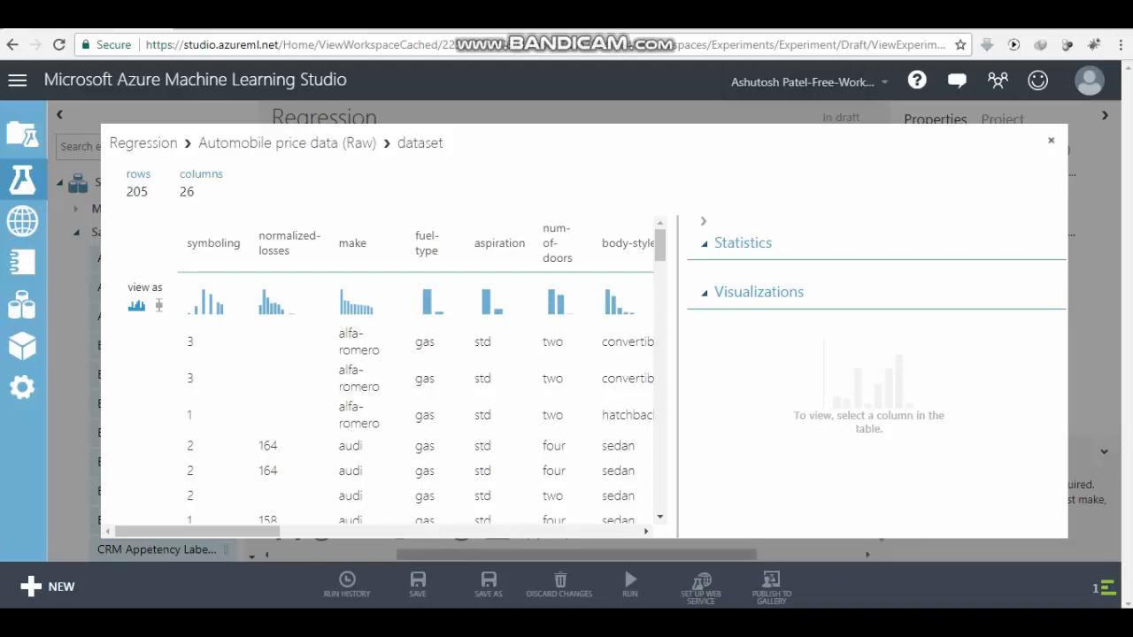
{"action": "left_click", "coordinate": [288, 242]}
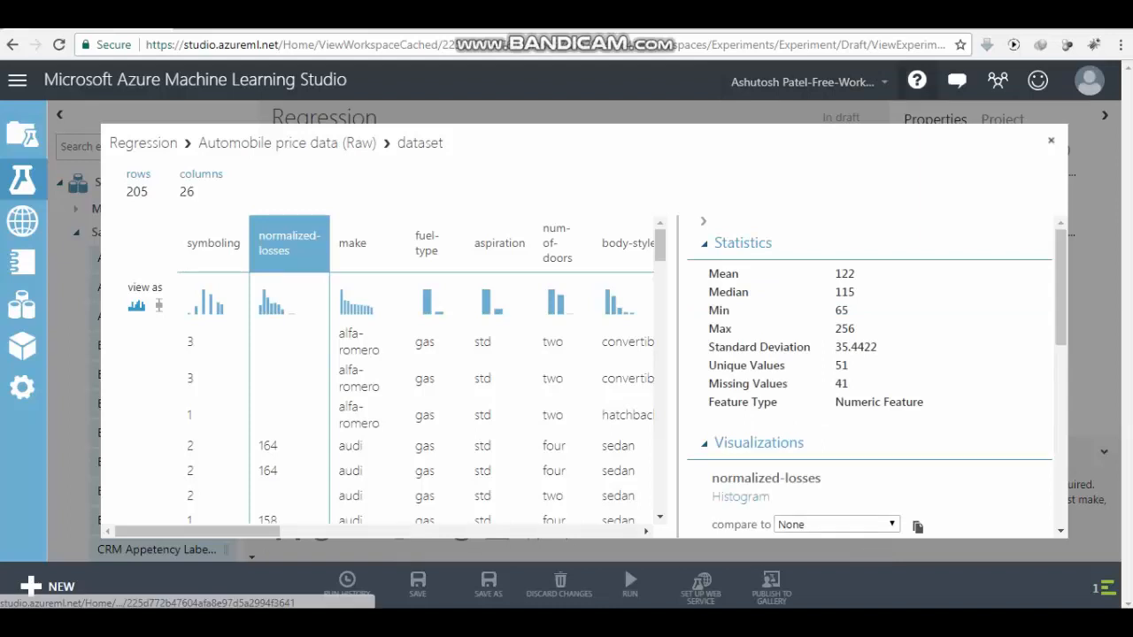
{"action": "key", "text": "Escape"}
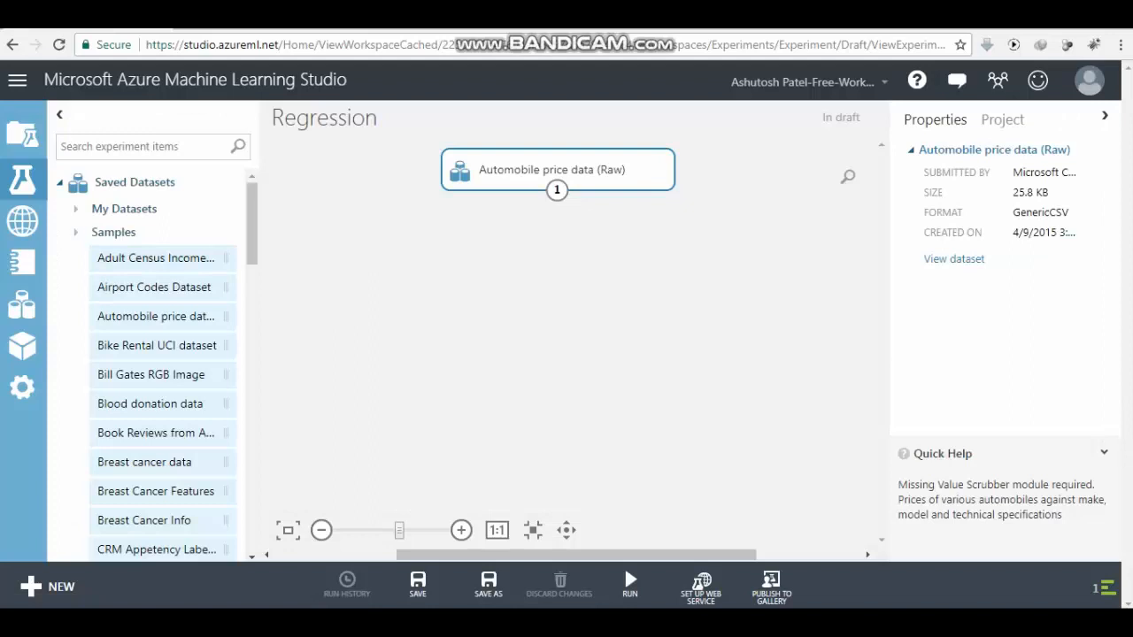
Add a Select Columns in Dataset module below the automobile dataset and connect the dataset's output to its input.
{"action": "left_click", "coordinate": [76, 232]}
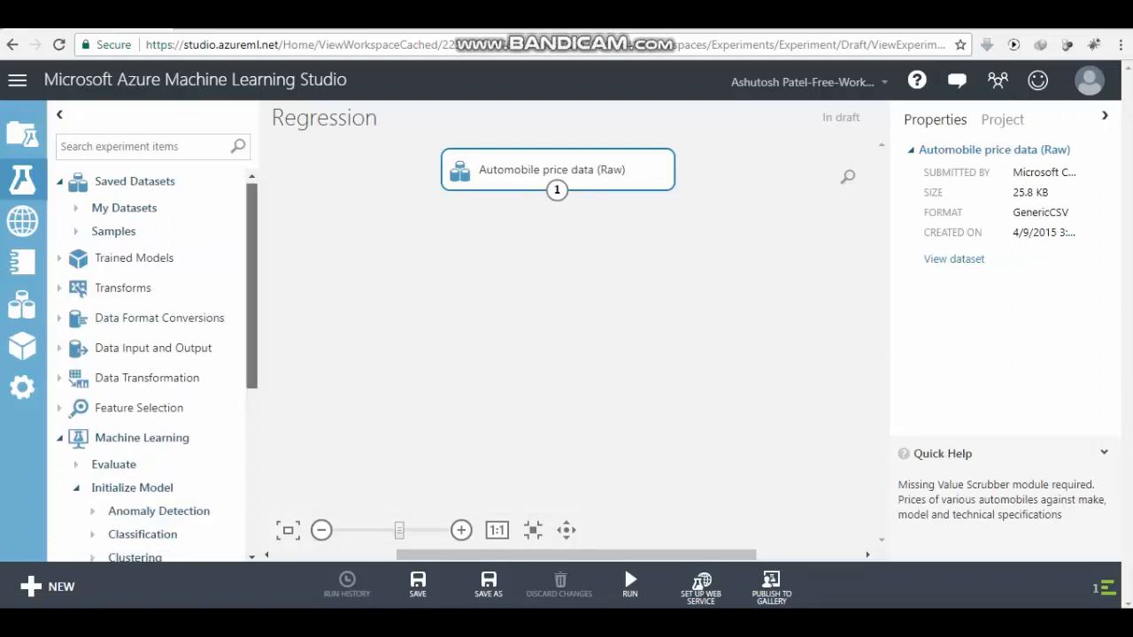
{"action": "scroll", "coordinate": [150, 363], "scroll_direction": "down", "scroll_amount": 3}
{"action": "scroll", "coordinate": [151, 363], "scroll_direction": "up", "scroll_amount": 1}
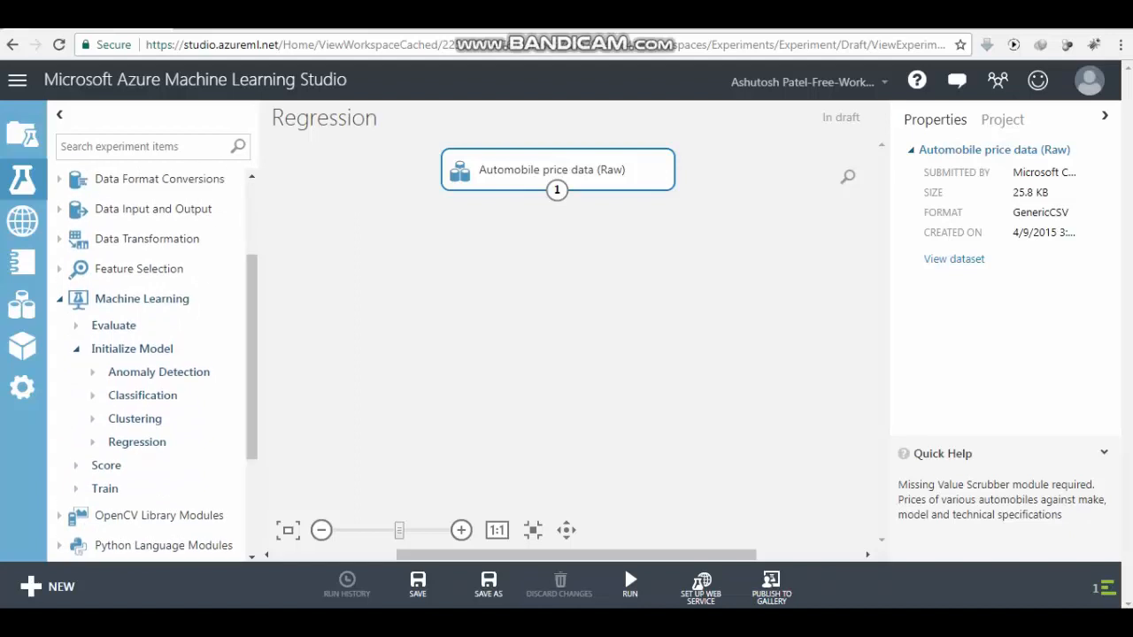
{"action": "left_click", "coordinate": [147, 238]}
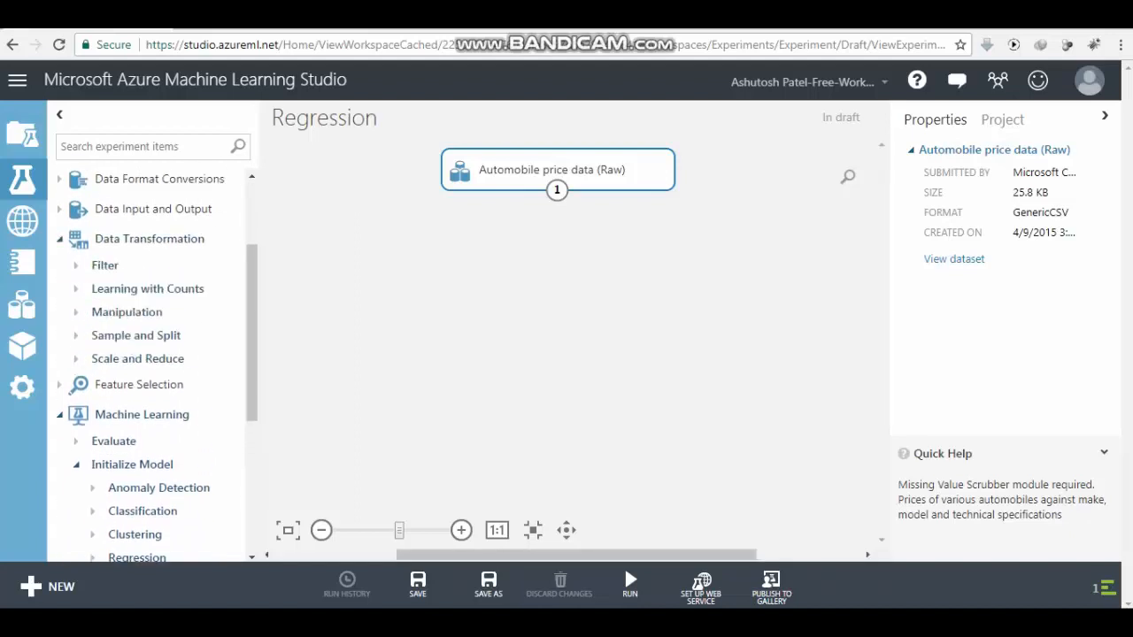
{"action": "left_click", "coordinate": [127, 313]}
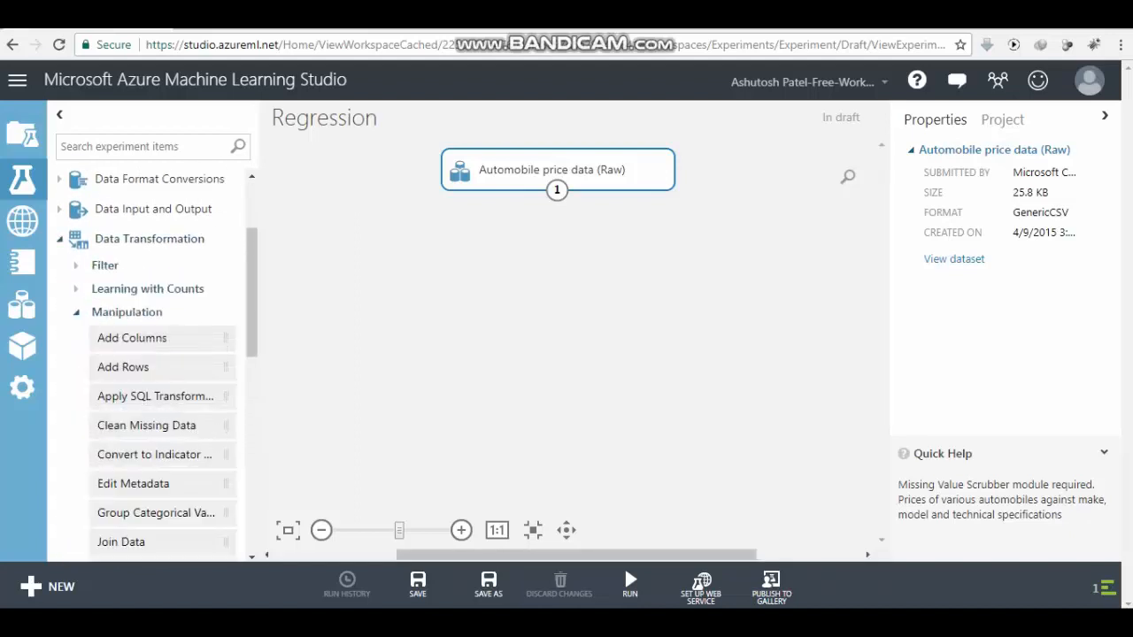
{"action": "left_click_drag", "start_coordinate": [253, 288], "coordinate": [252, 360]}
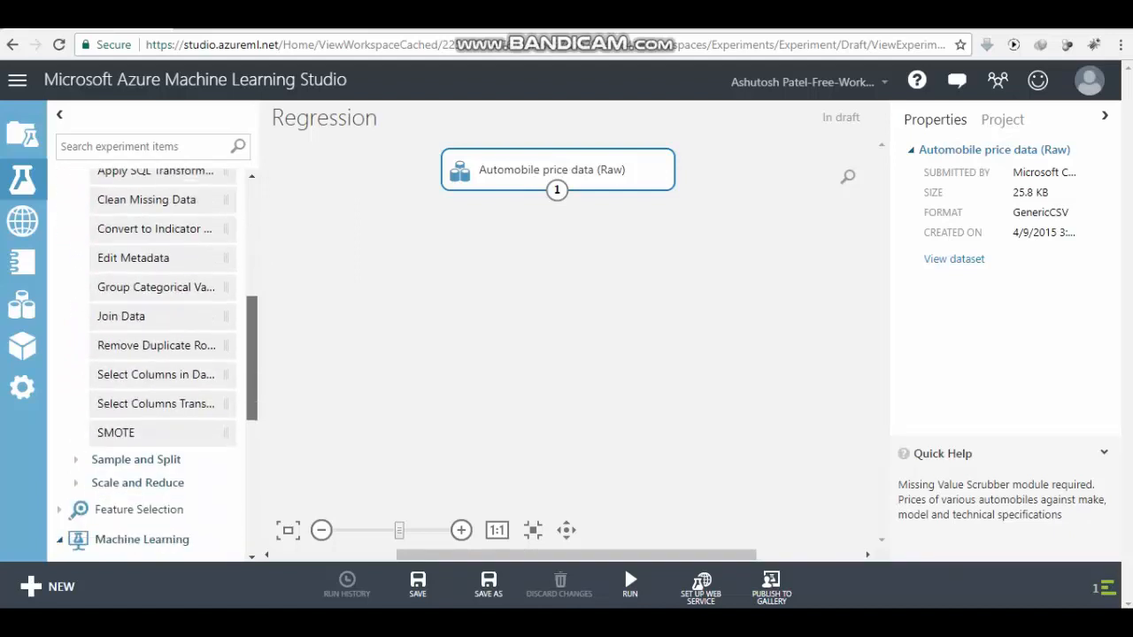
{"action": "left_click_drag", "start_coordinate": [156, 374], "coordinate": [557, 267]}
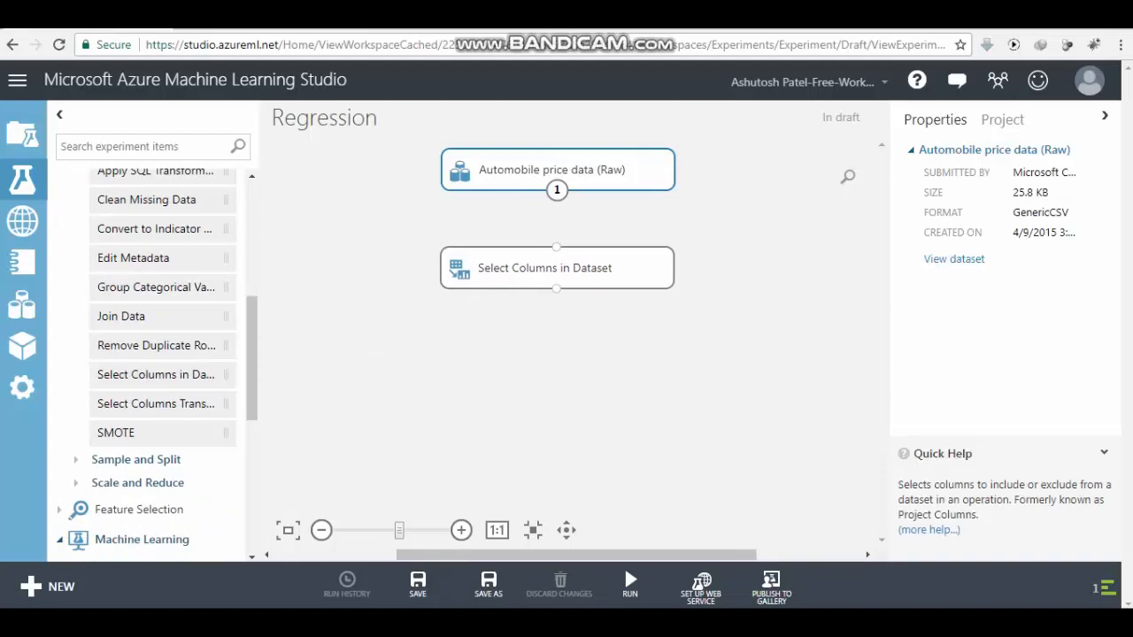
{"action": "left_click_drag", "start_coordinate": [556, 189], "coordinate": [557, 247]}
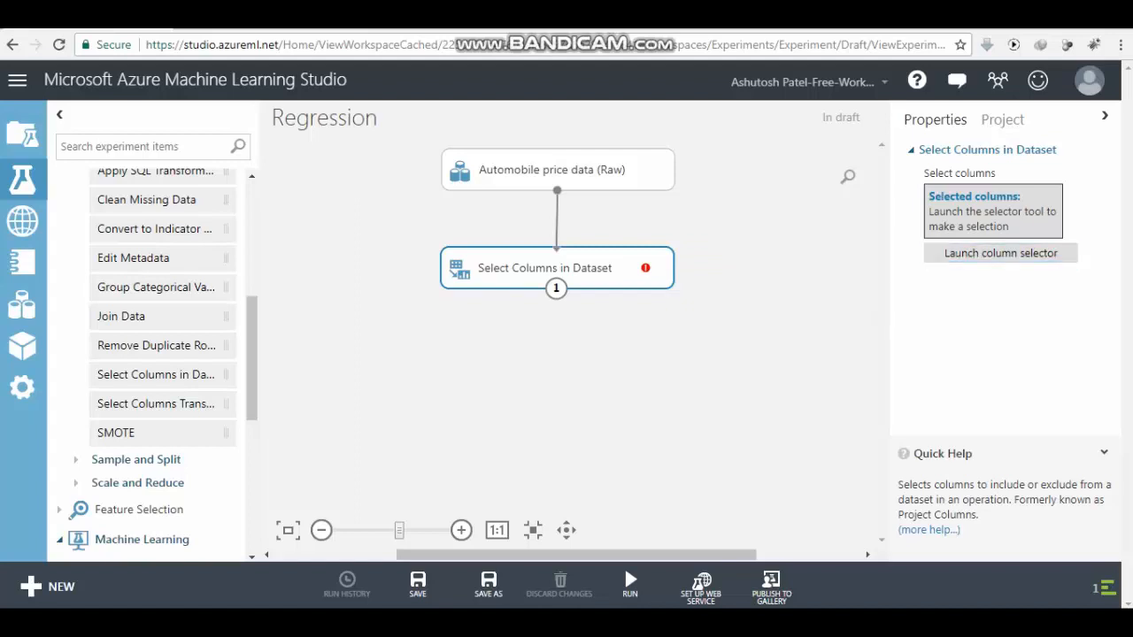
Include all columns except normalized-losses in the Select Columns in Dataset module and confirm the selection.
{"action": "left_click", "coordinate": [1000, 253]}
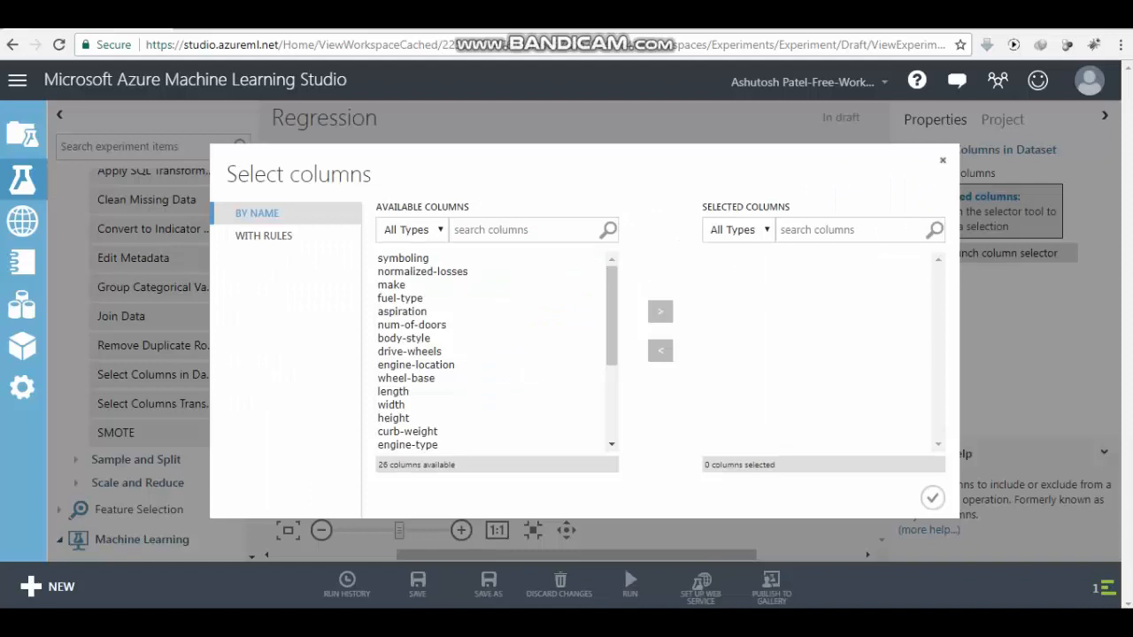
{"action": "left_click", "coordinate": [403, 258]}
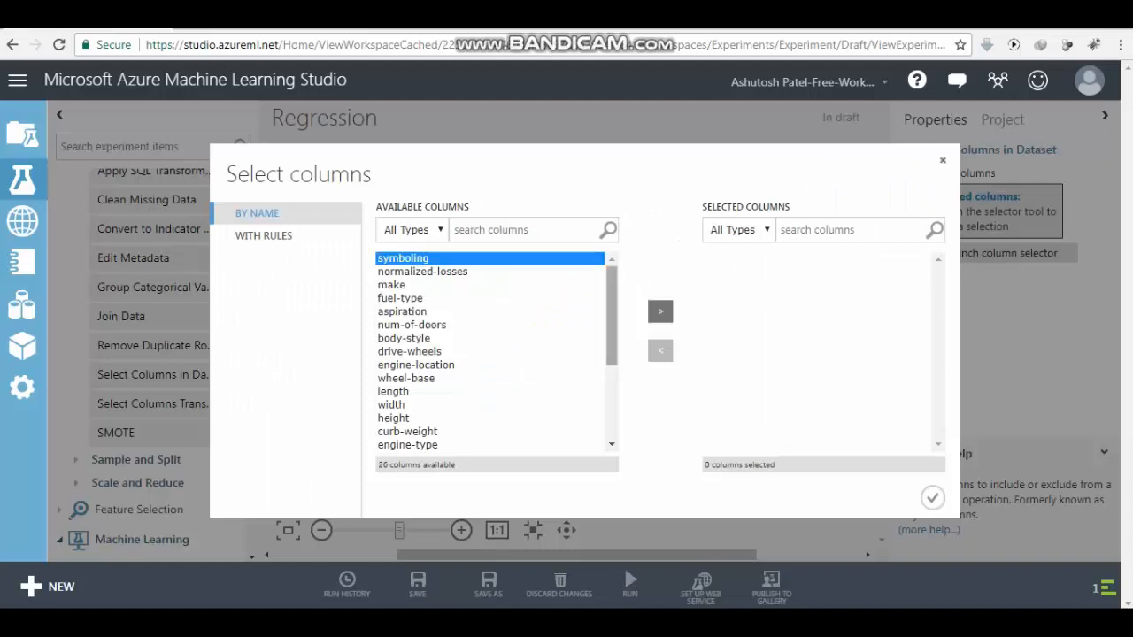
{"action": "scroll", "coordinate": [491, 354], "scroll_direction": "down", "scroll_amount": 1}
{"action": "left_click_drag", "start_coordinate": [612, 328], "coordinate": [611, 389]}
{"action": "left_click", "coordinate": [390, 445], "text": "shift"}
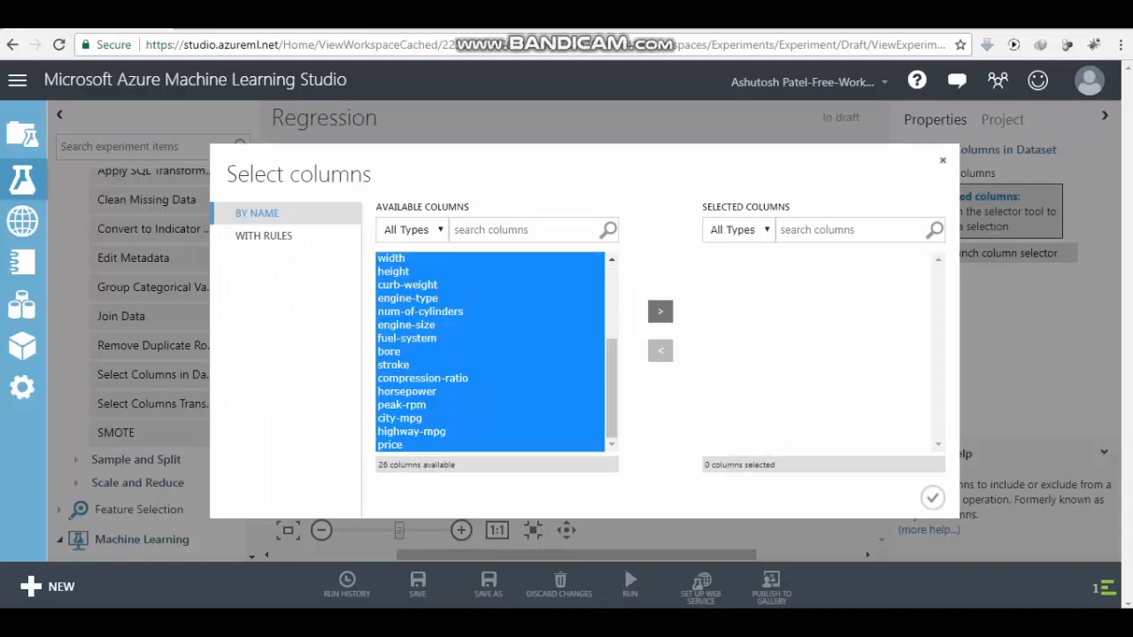
{"action": "scroll", "coordinate": [491, 354], "scroll_direction": "up", "scroll_amount": 4}
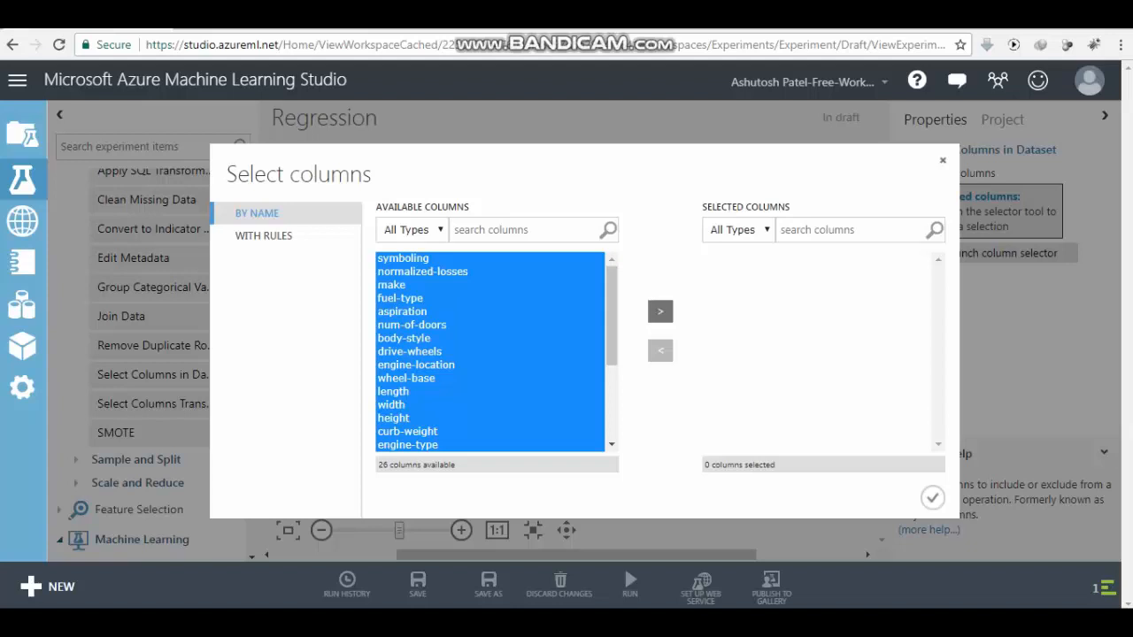
{"action": "left_click", "coordinate": [423, 271], "text": "ctrl"}
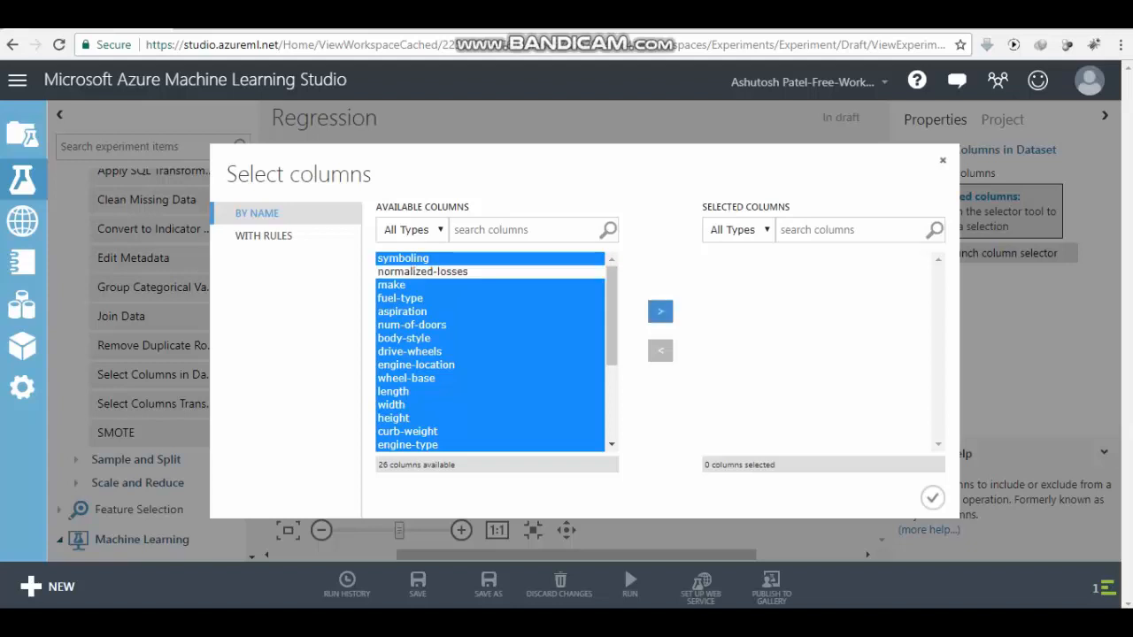
{"action": "left_click", "coordinate": [660, 311]}
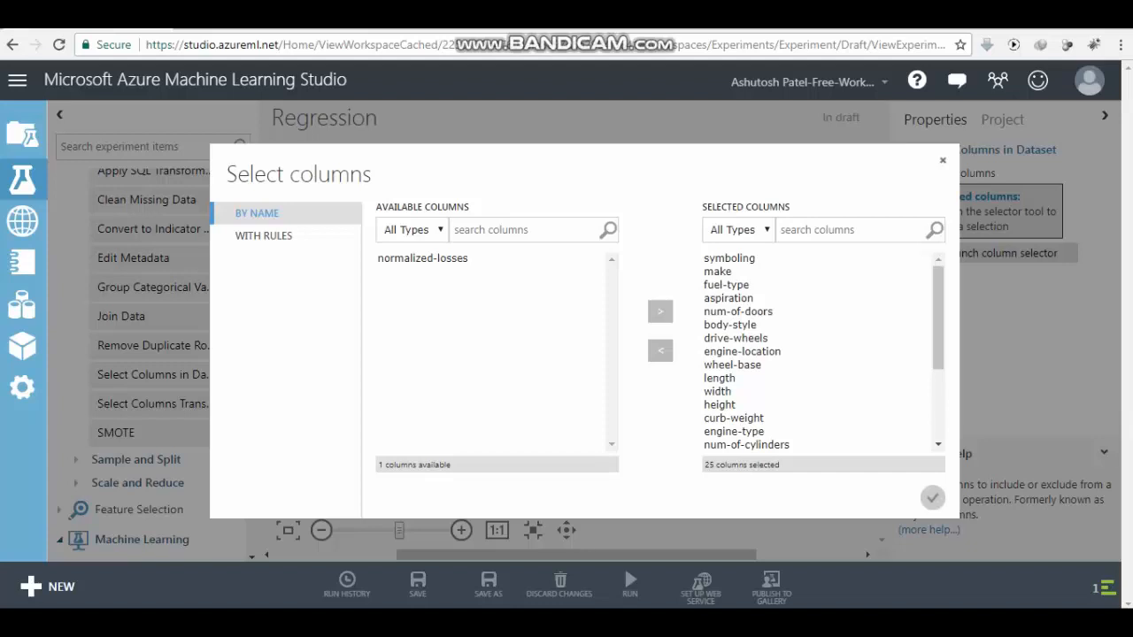
{"action": "left_click", "coordinate": [932, 497]}
Run the whole experiment with the Select Columns in Dataset module configured.
{"action": "mouse_move", "coordinate": [630, 581]}
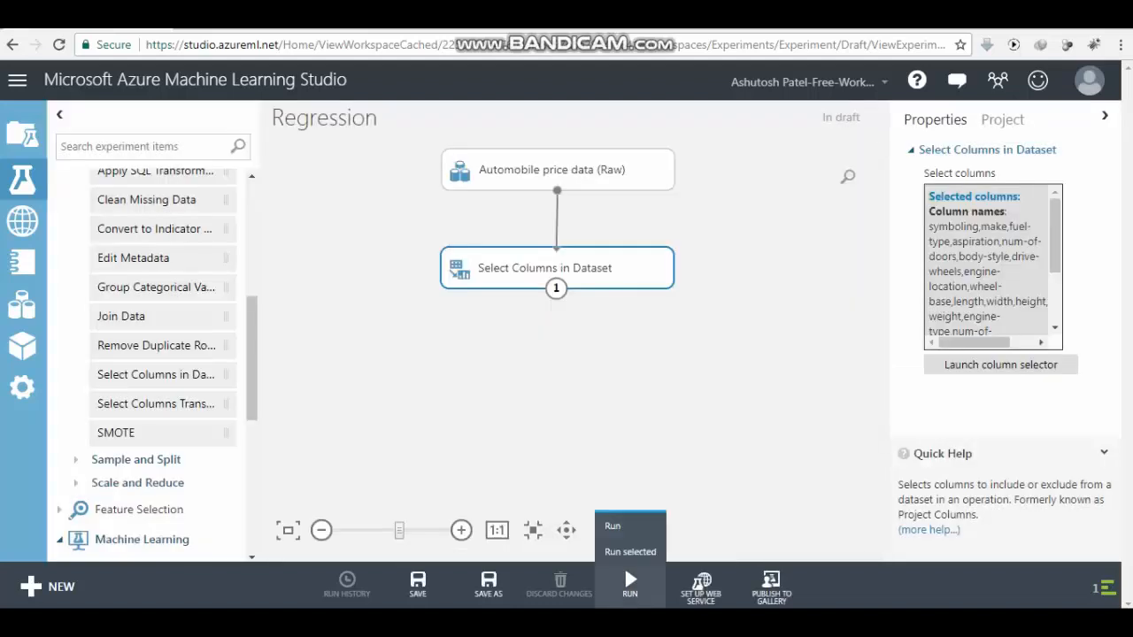
{"action": "left_click", "coordinate": [610, 528]}
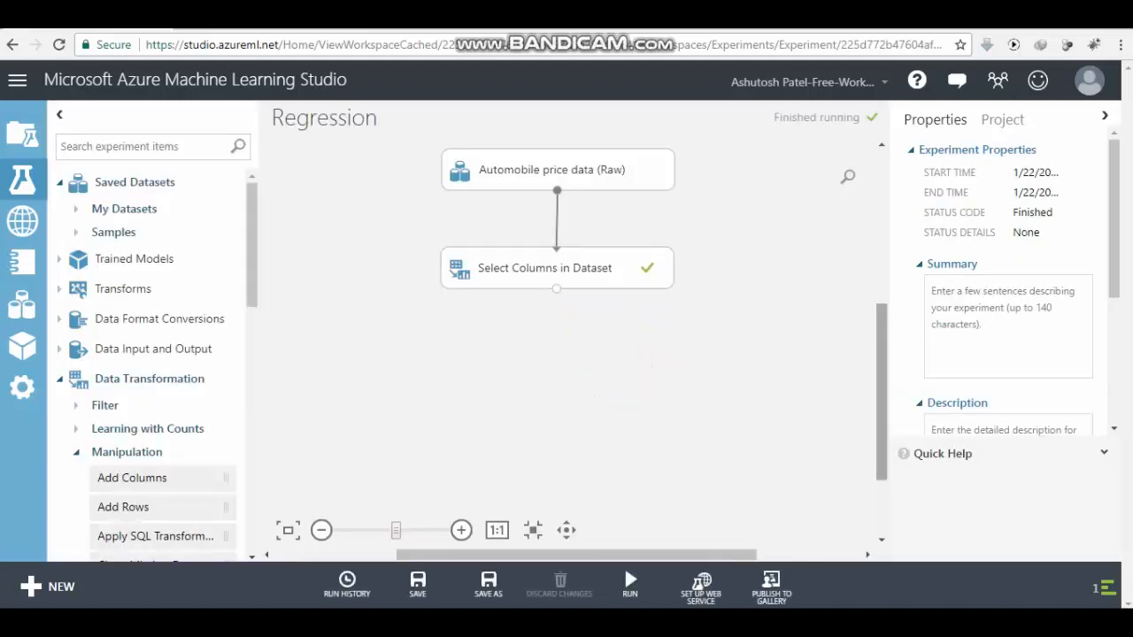
{"action": "scroll", "coordinate": [558, 266], "scroll_direction": "down", "scroll_amount": 1}
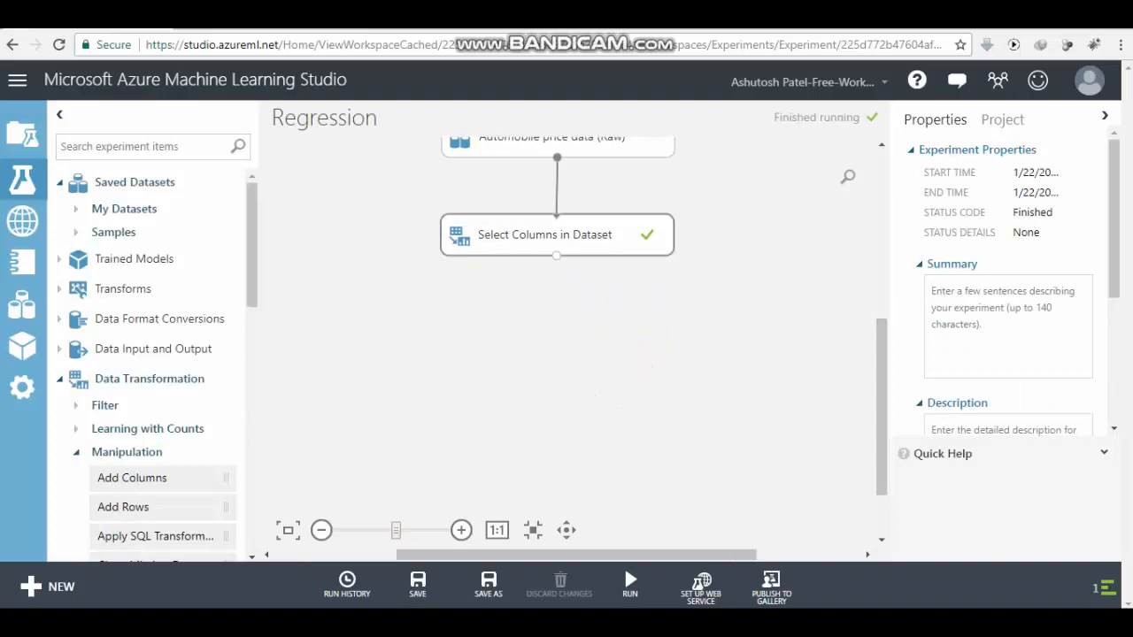
{"action": "right_click", "coordinate": [555, 256]}
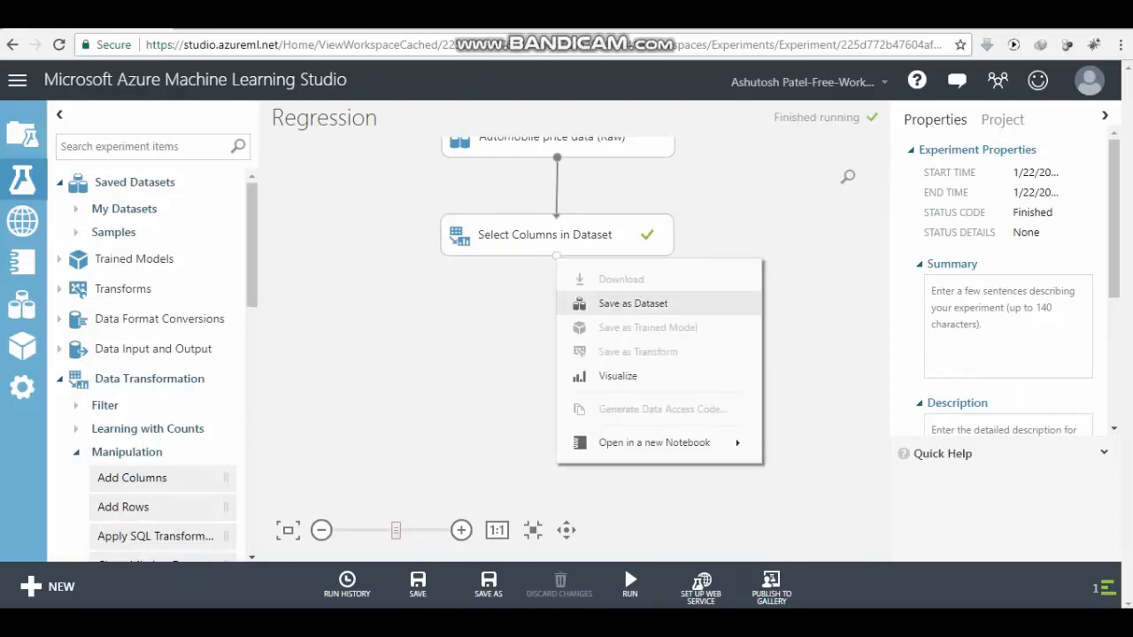
{"action": "left_click", "coordinate": [632, 303]}
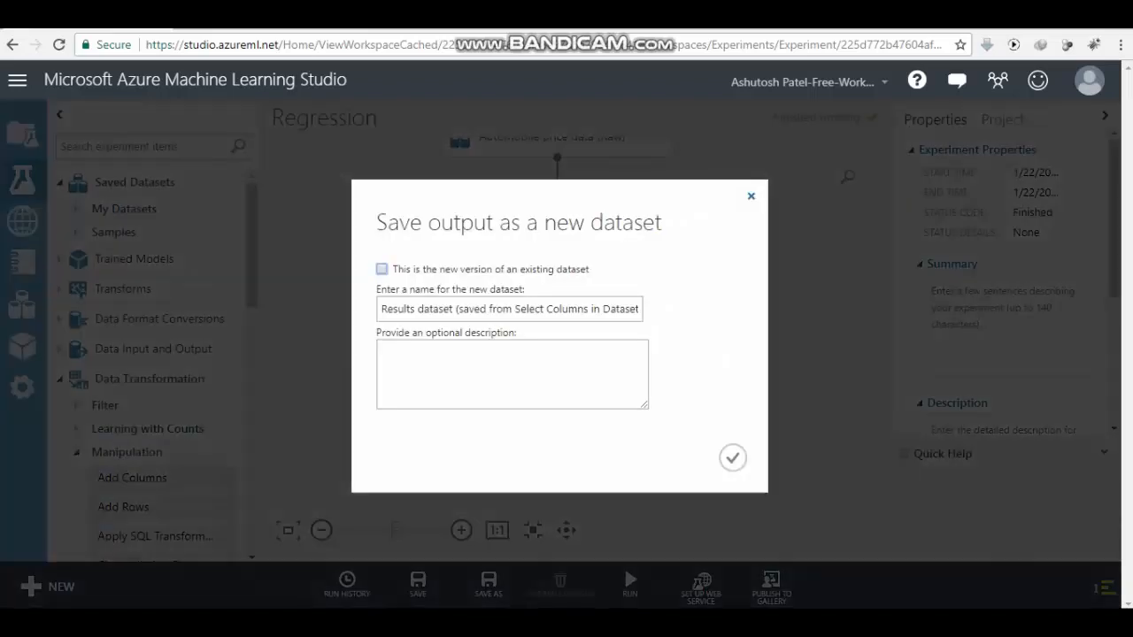
{"action": "key", "text": "Return"}
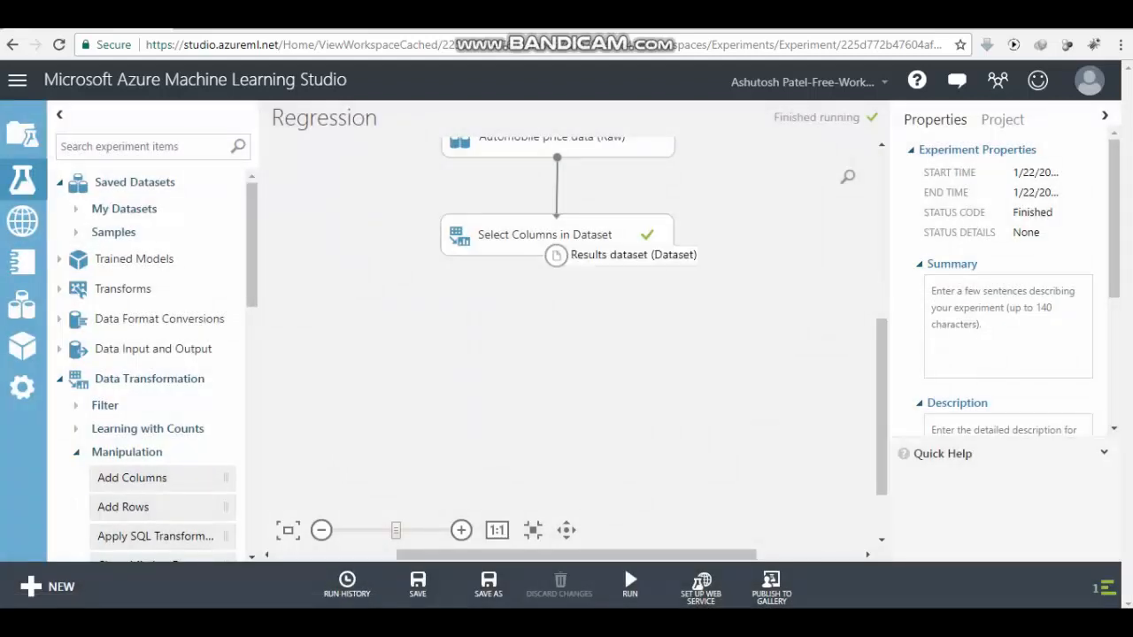
Visualize the Select Columns in Dataset output and view the statistics of the columns from height through fuel-system.
{"action": "right_click", "coordinate": [556, 256]}
{"action": "left_click", "coordinate": [620, 375]}
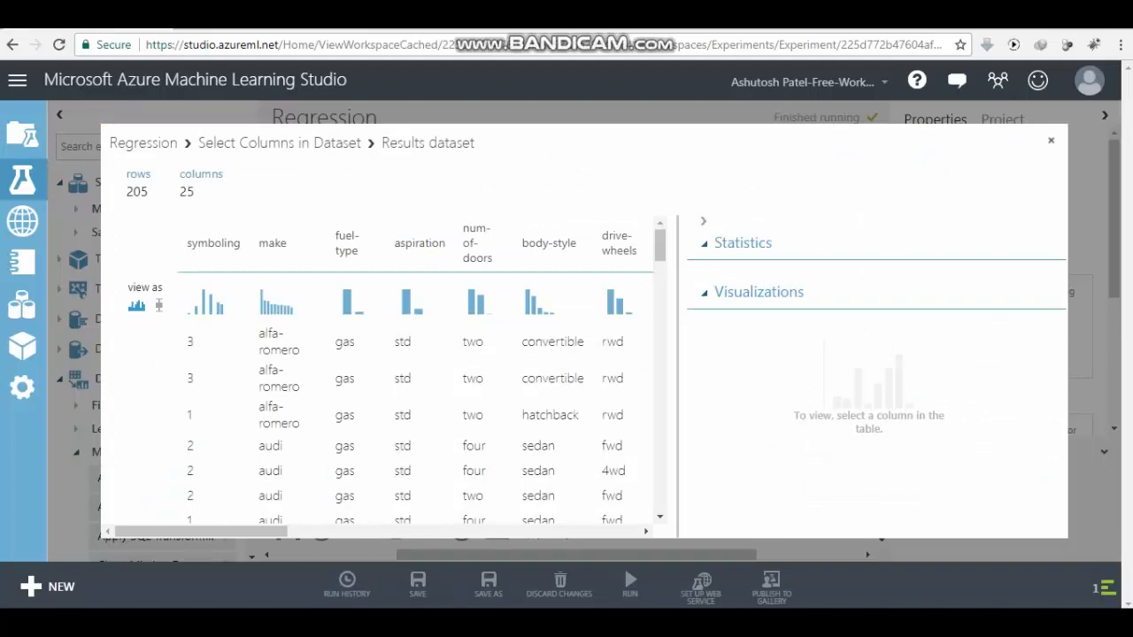
{"action": "left_click_drag", "start_coordinate": [201, 532], "coordinate": [350, 531]}
{"action": "left_click", "coordinate": [437, 243]}
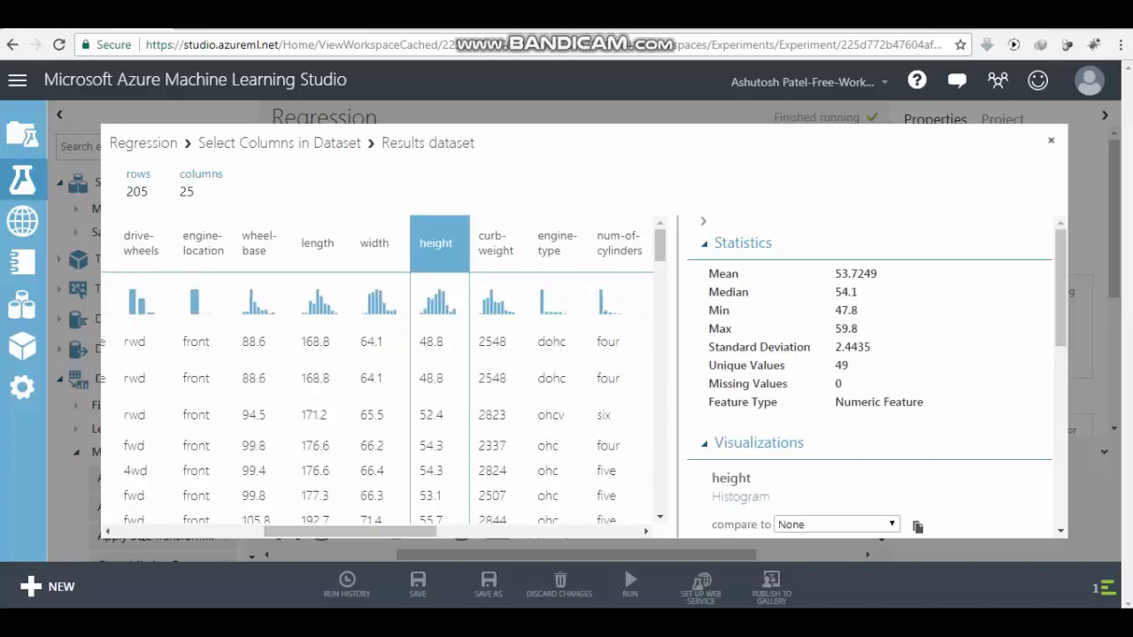
{"action": "left_click", "coordinate": [496, 243]}
{"action": "left_click", "coordinate": [556, 244]}
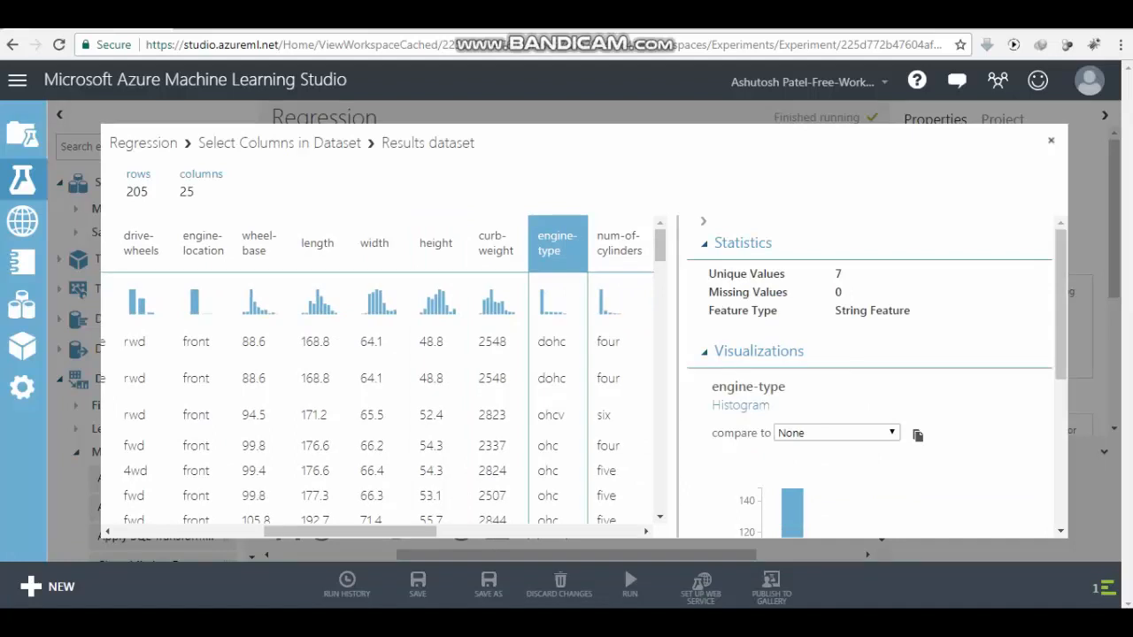
{"action": "left_click_drag", "start_coordinate": [349, 532], "coordinate": [404, 532]}
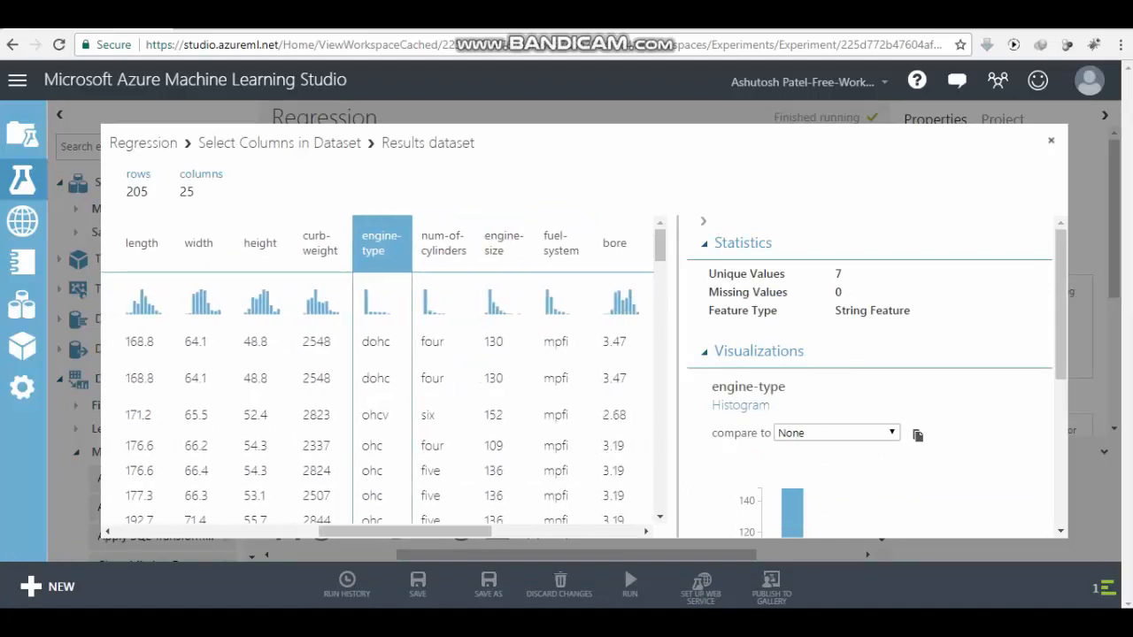
{"action": "left_click", "coordinate": [443, 243]}
{"action": "left_click", "coordinate": [504, 243]}
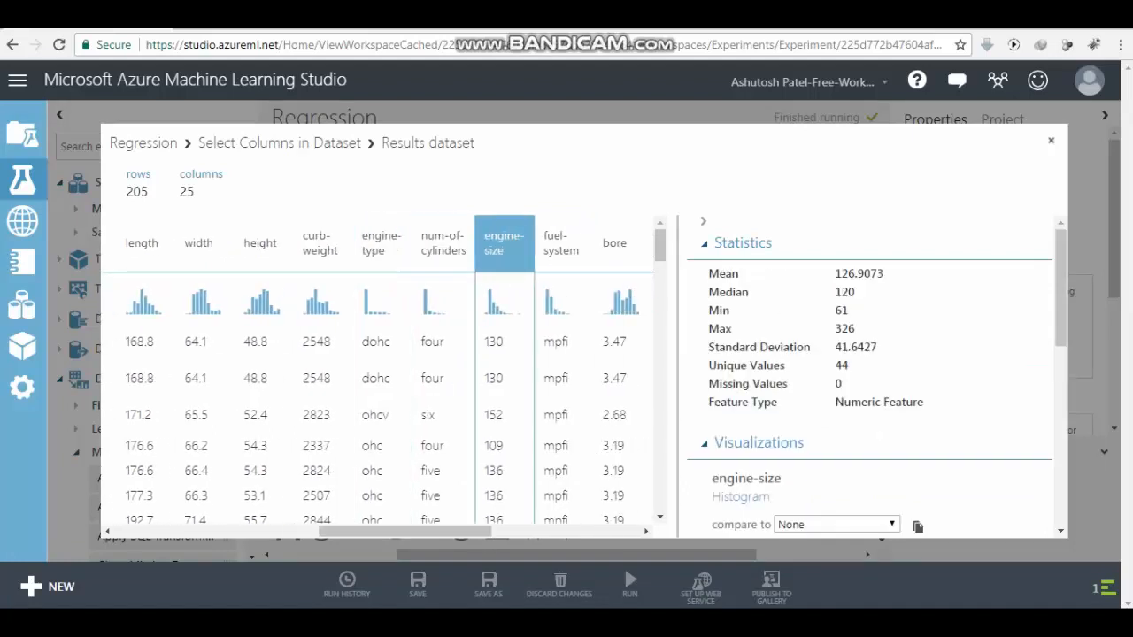
{"action": "left_click", "coordinate": [562, 243]}
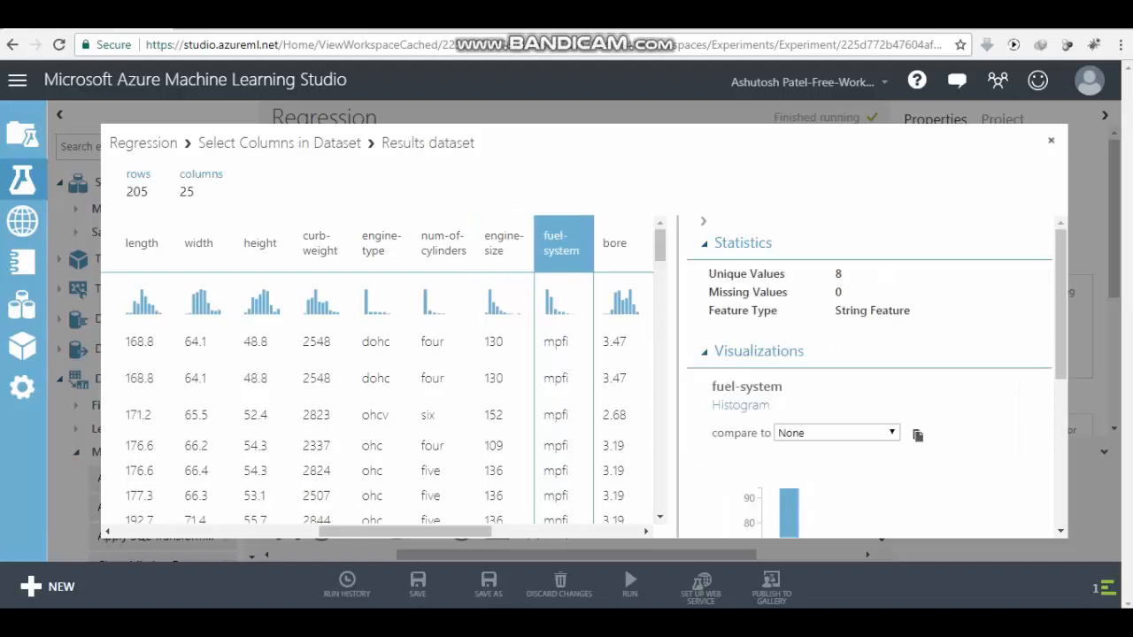
Check the missing values of the bore and stroke columns and close the visualization.
{"action": "left_click_drag", "start_coordinate": [425, 532], "coordinate": [469, 532]}
{"action": "left_click", "coordinate": [480, 243]}
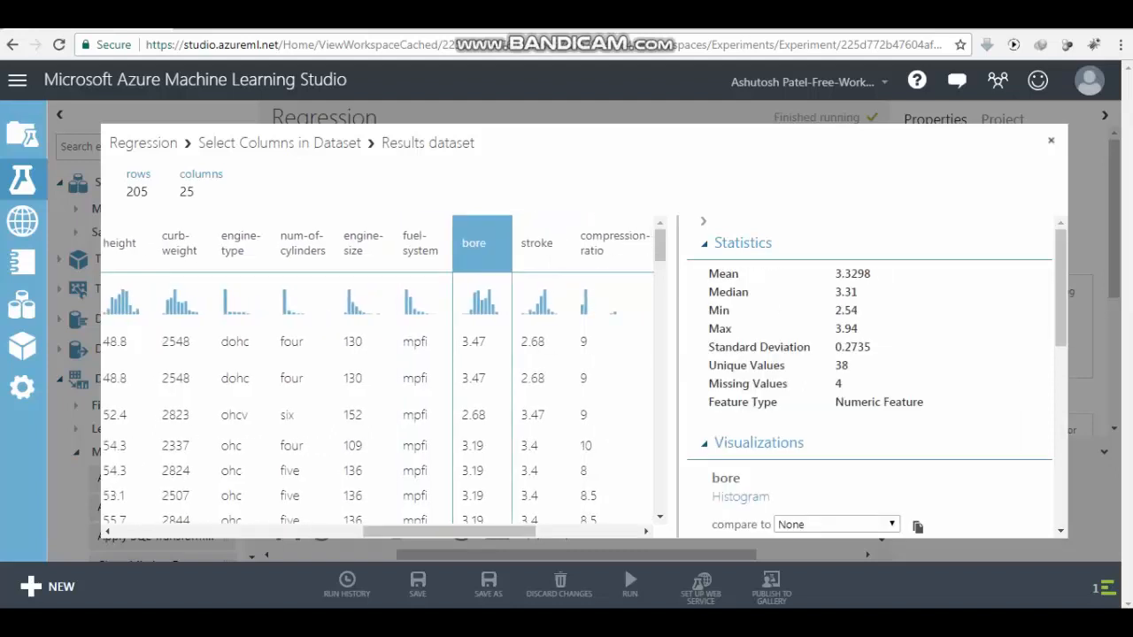
{"action": "left_click_drag", "start_coordinate": [843, 383], "coordinate": [708, 383]}
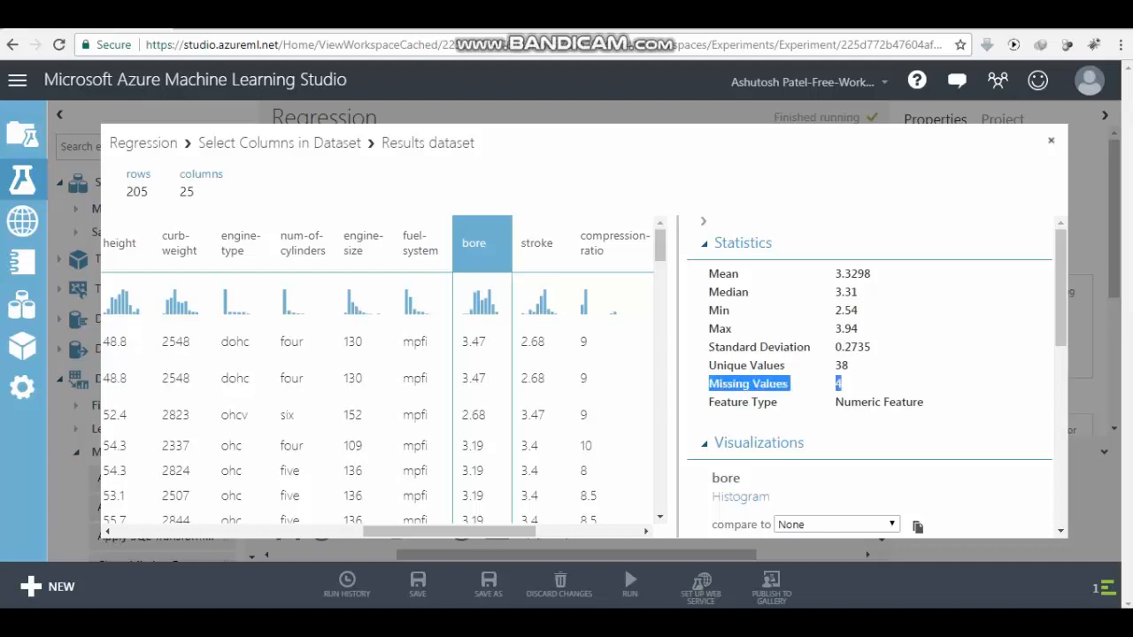
{"action": "left_click", "coordinate": [537, 243]}
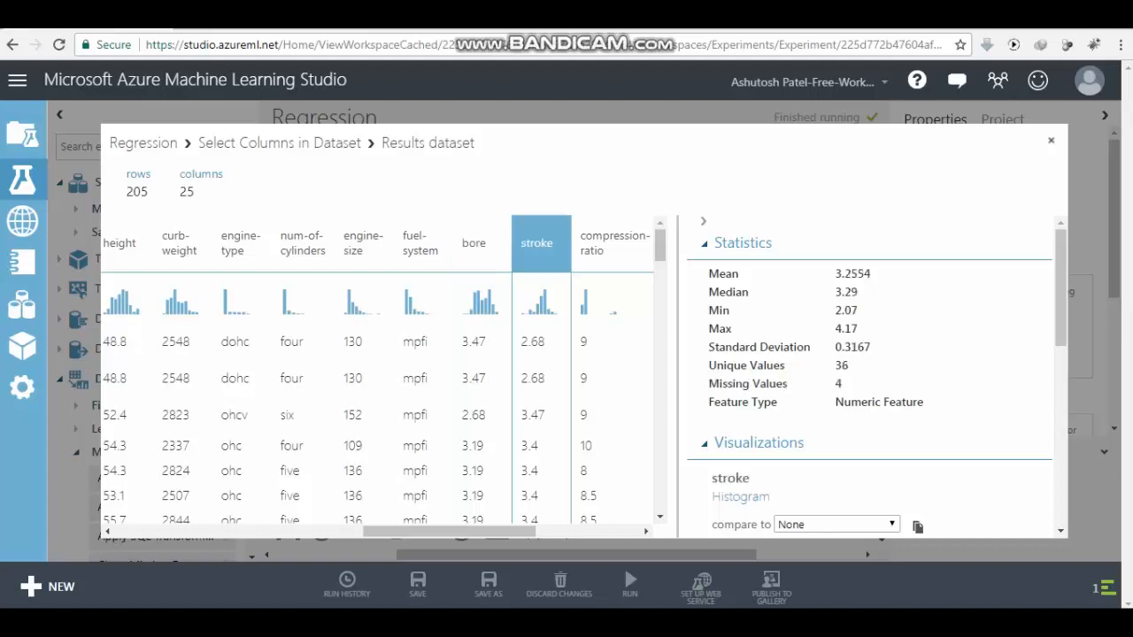
{"action": "left_click_drag", "start_coordinate": [844, 383], "coordinate": [722, 384]}
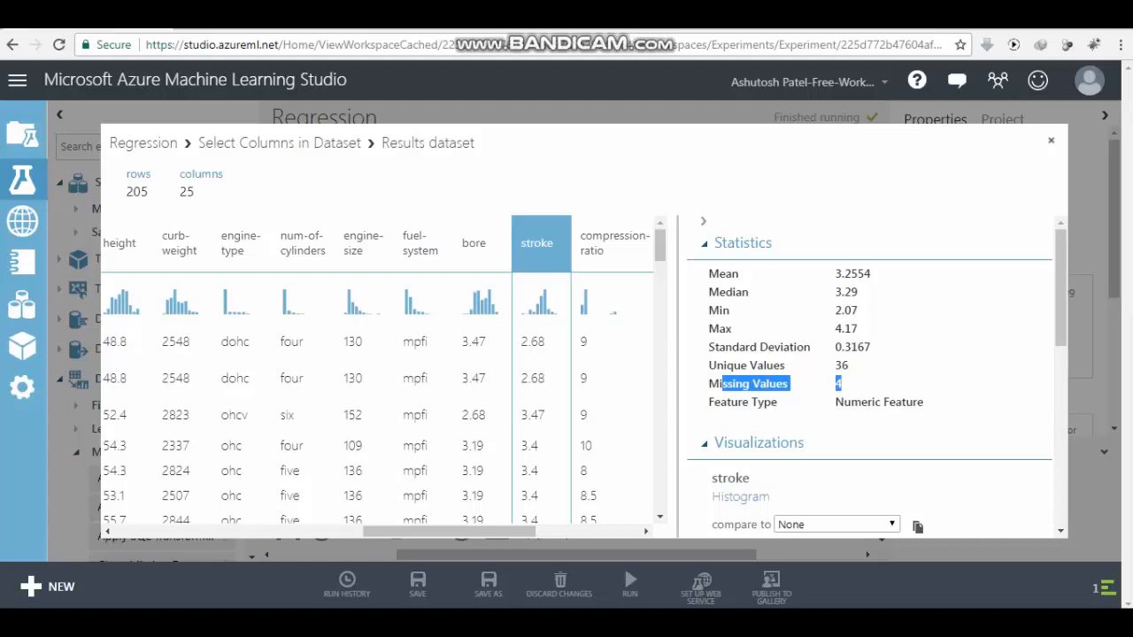
{"action": "key", "text": "Escape"}
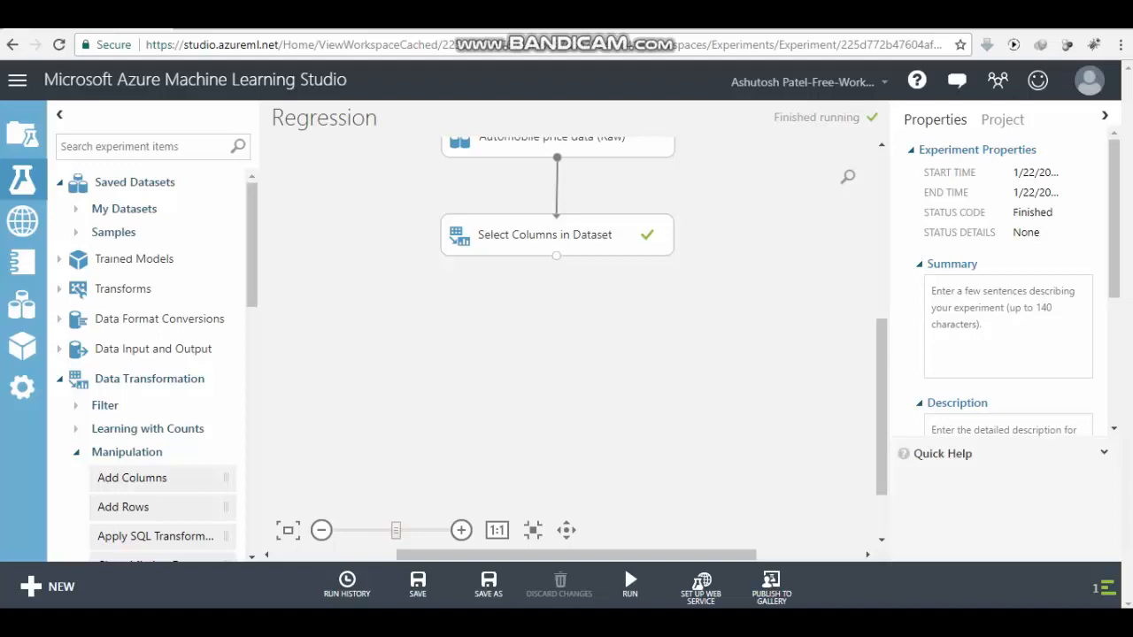
Add a Clean Missing Data module below Select Columns in Dataset and connect that module's output to its input.
{"action": "scroll", "coordinate": [158, 366], "scroll_direction": "down", "scroll_amount": 3}
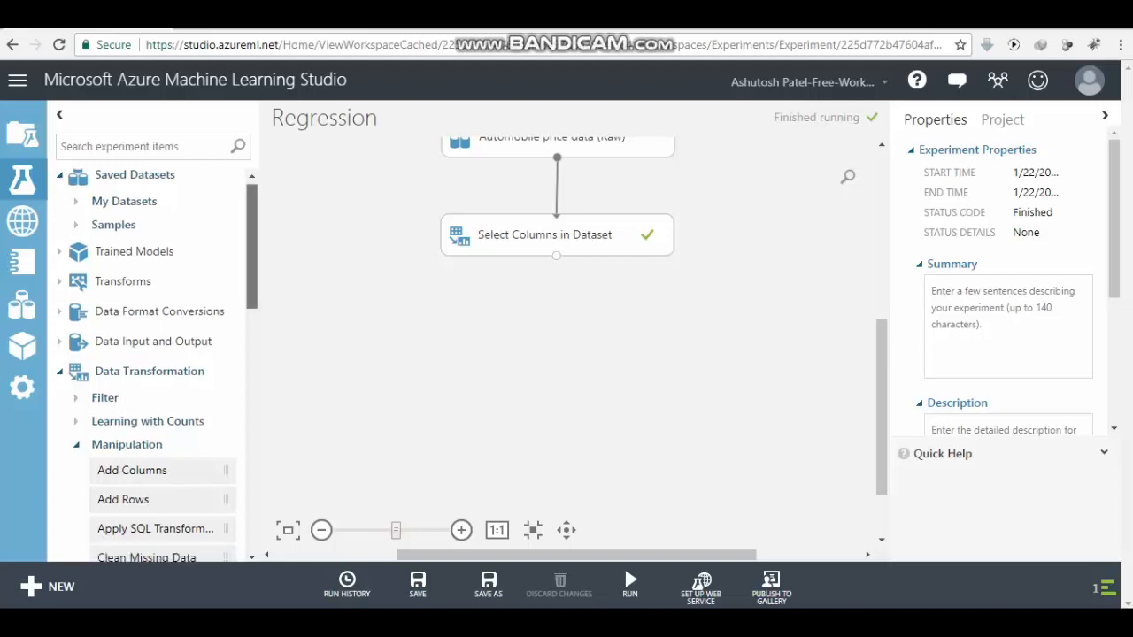
{"action": "scroll", "coordinate": [157, 365], "scroll_direction": "down", "scroll_amount": 1}
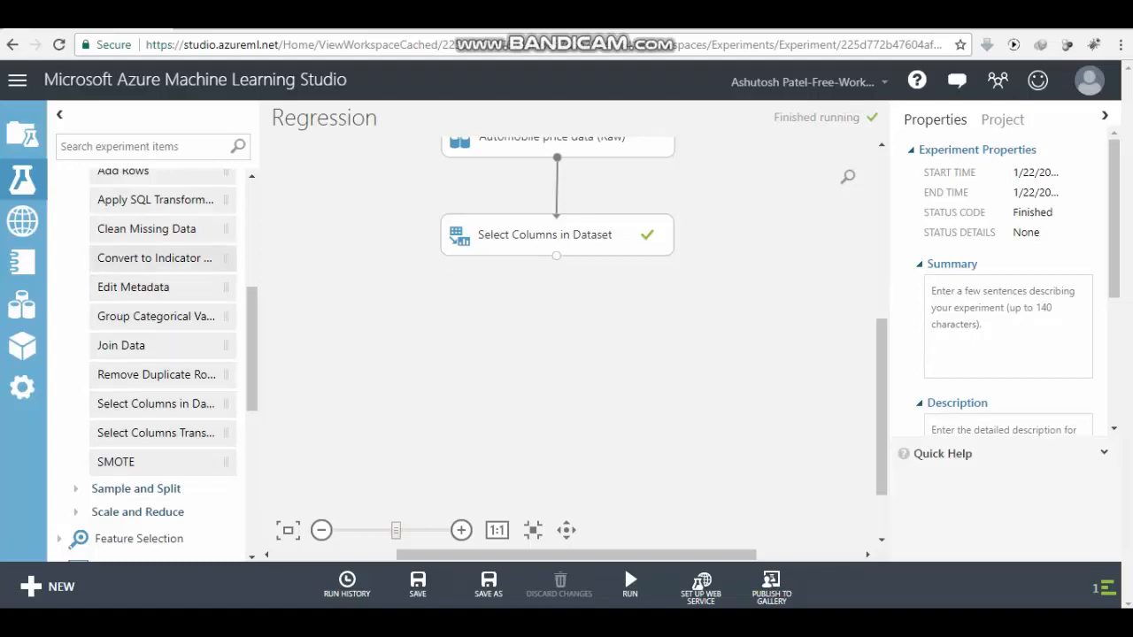
{"action": "left_click_drag", "start_coordinate": [206, 231], "coordinate": [551, 328]}
{"action": "left_click_drag", "start_coordinate": [555, 256], "coordinate": [551, 308]}
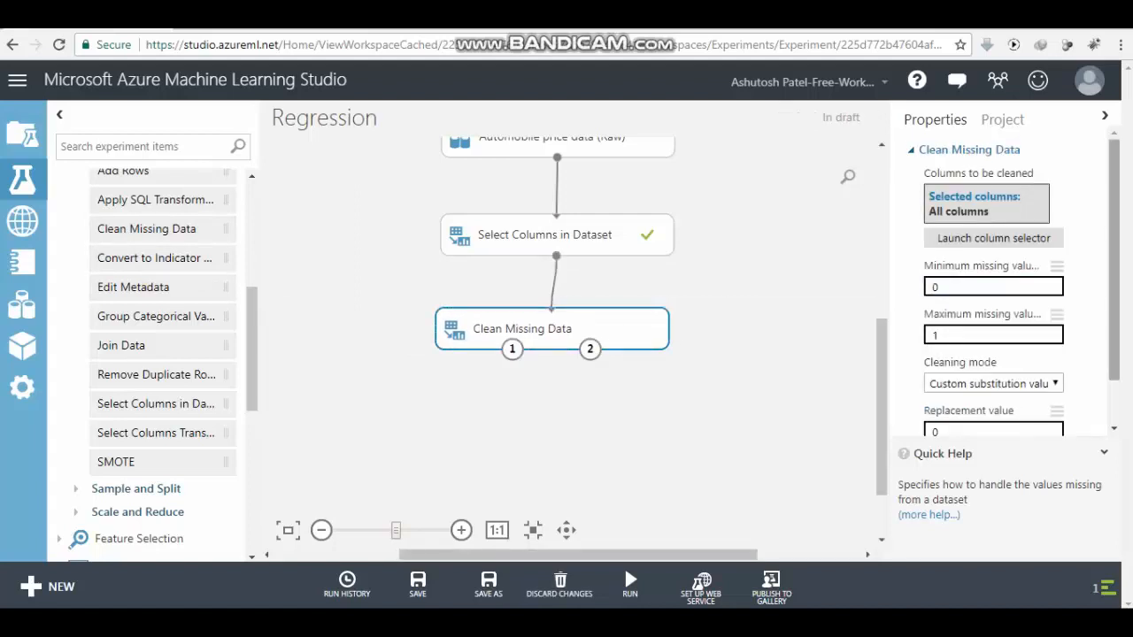
Set the Clean Missing Data cleaning mode to Remove entire row and run the experiment.
{"action": "left_click_drag", "start_coordinate": [1115, 203], "coordinate": [1114, 248]}
{"action": "left_click", "coordinate": [992, 330]}
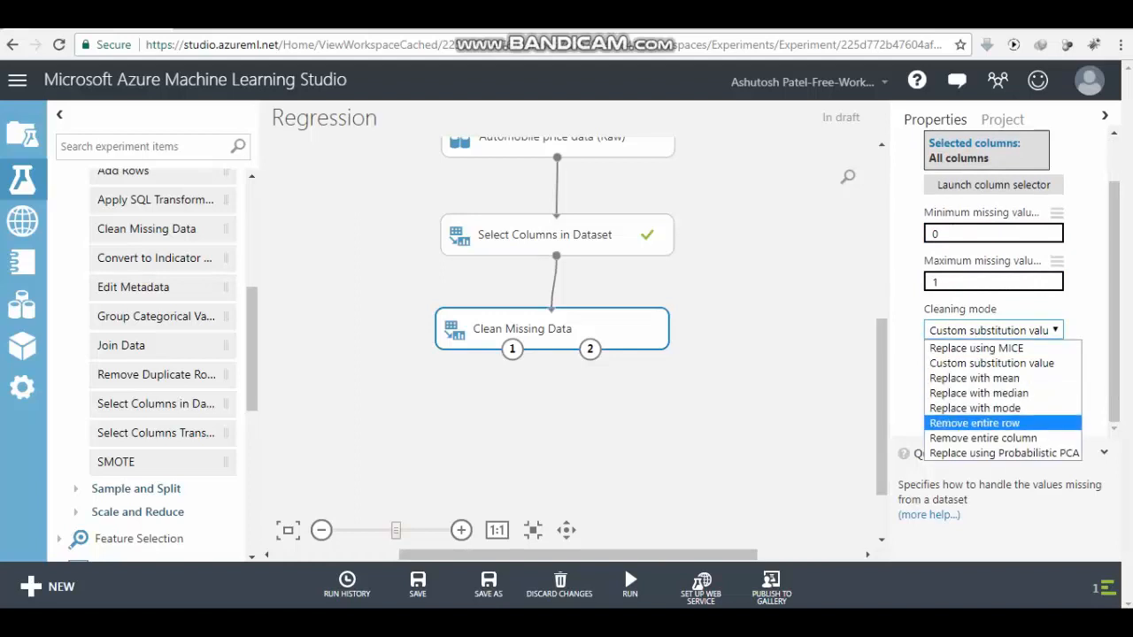
{"action": "left_click", "coordinate": [975, 423]}
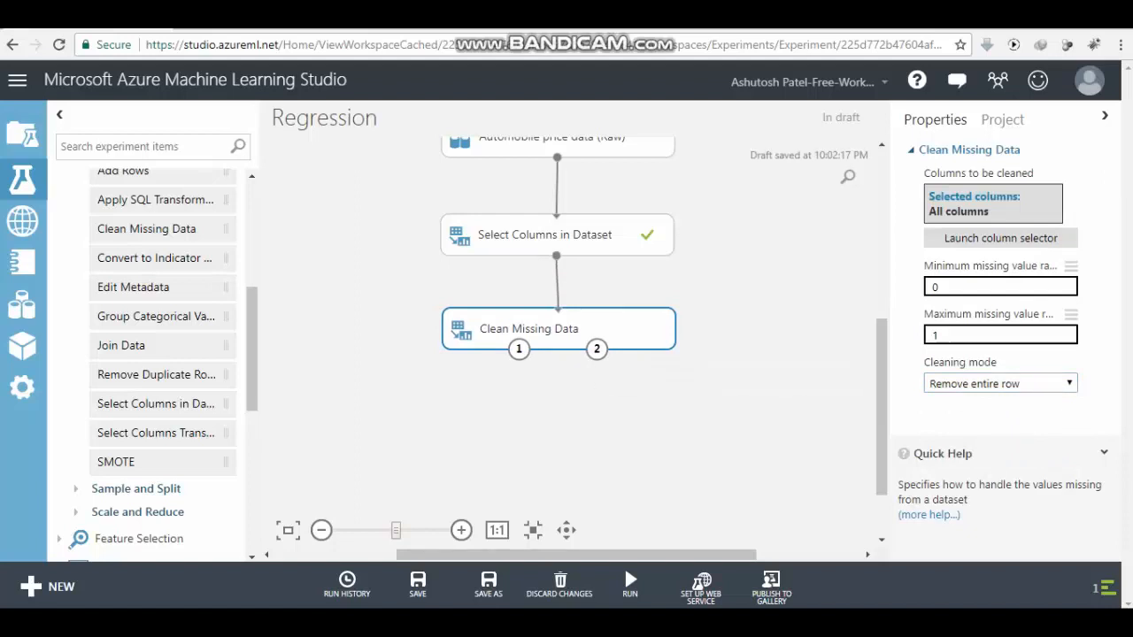
{"action": "scroll", "coordinate": [557, 319], "scroll_direction": "down", "scroll_amount": 2}
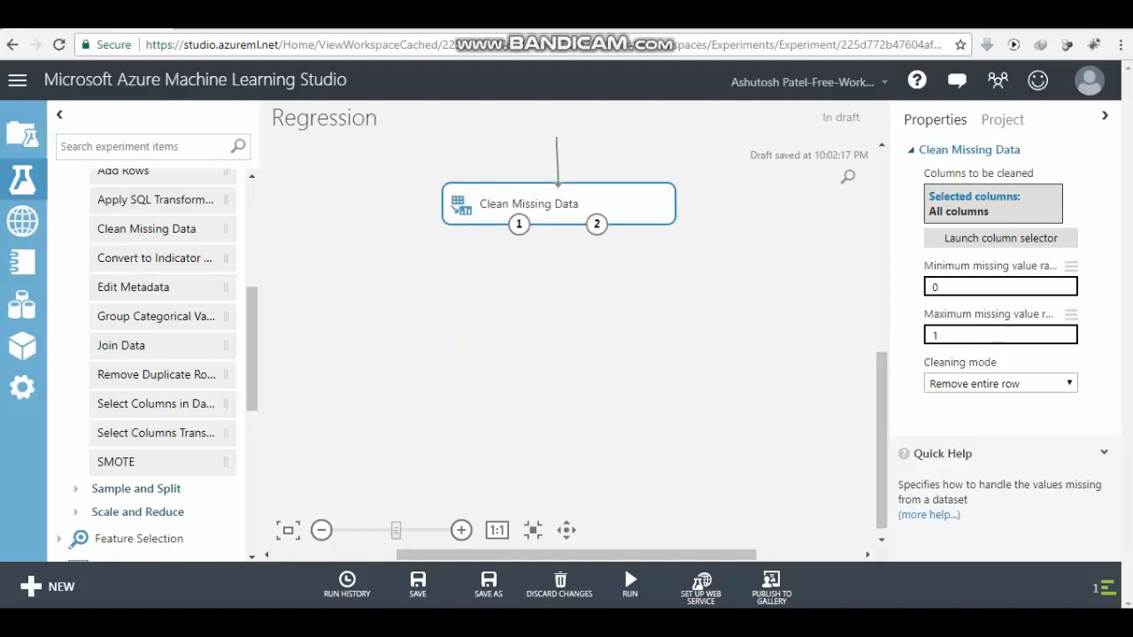
{"action": "mouse_move", "coordinate": [631, 582]}
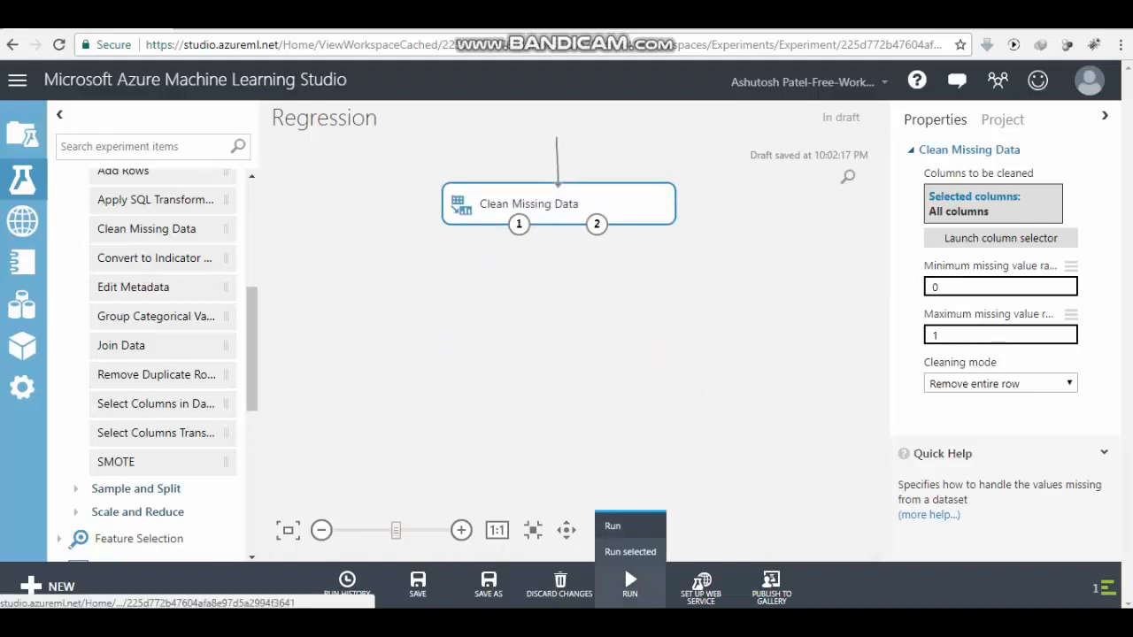
{"action": "left_click", "coordinate": [613, 526]}
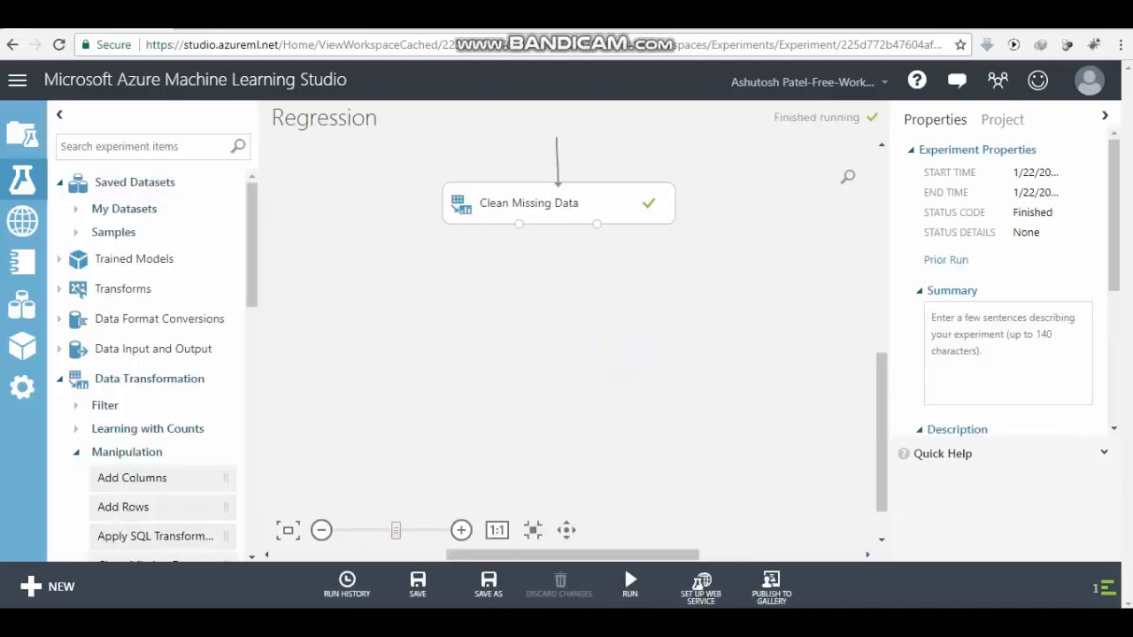
Visualize the cleaned dataset, view the statistics of the columns from curb-weight through engine-size and close the view.
{"action": "right_click", "coordinate": [518, 224]}
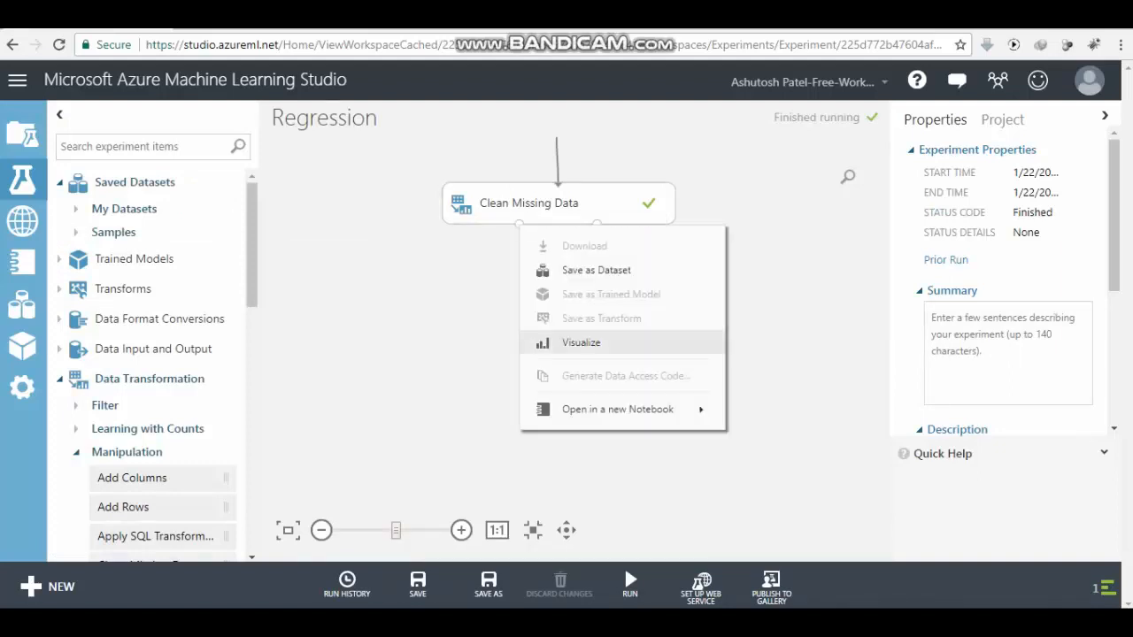
{"action": "left_click", "coordinate": [580, 343]}
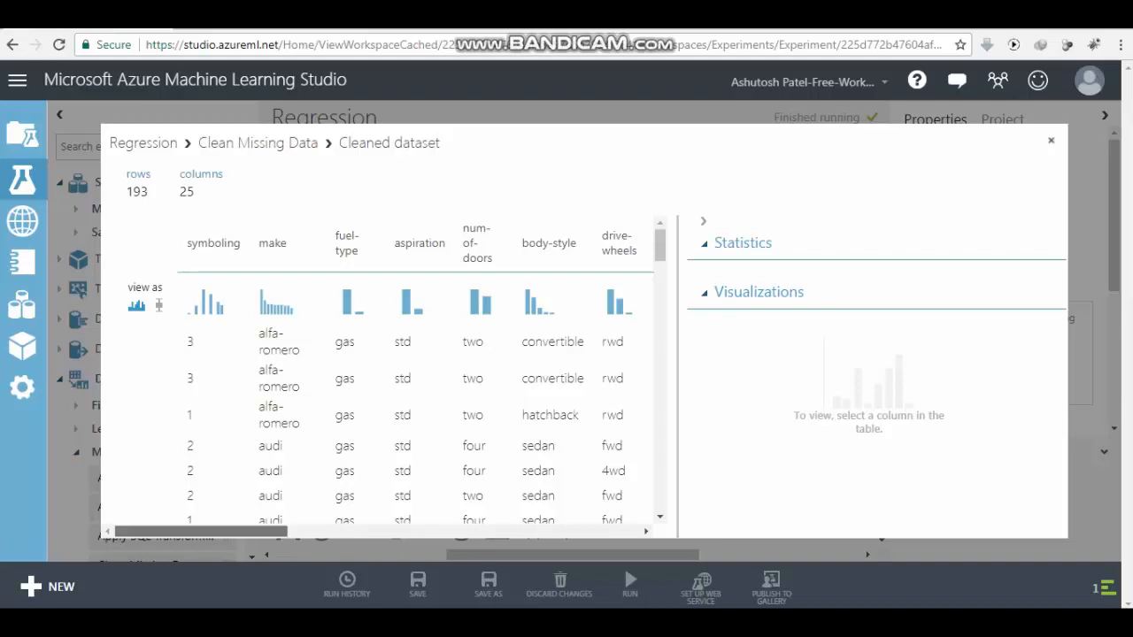
{"action": "left_click_drag", "start_coordinate": [201, 531], "coordinate": [378, 531]}
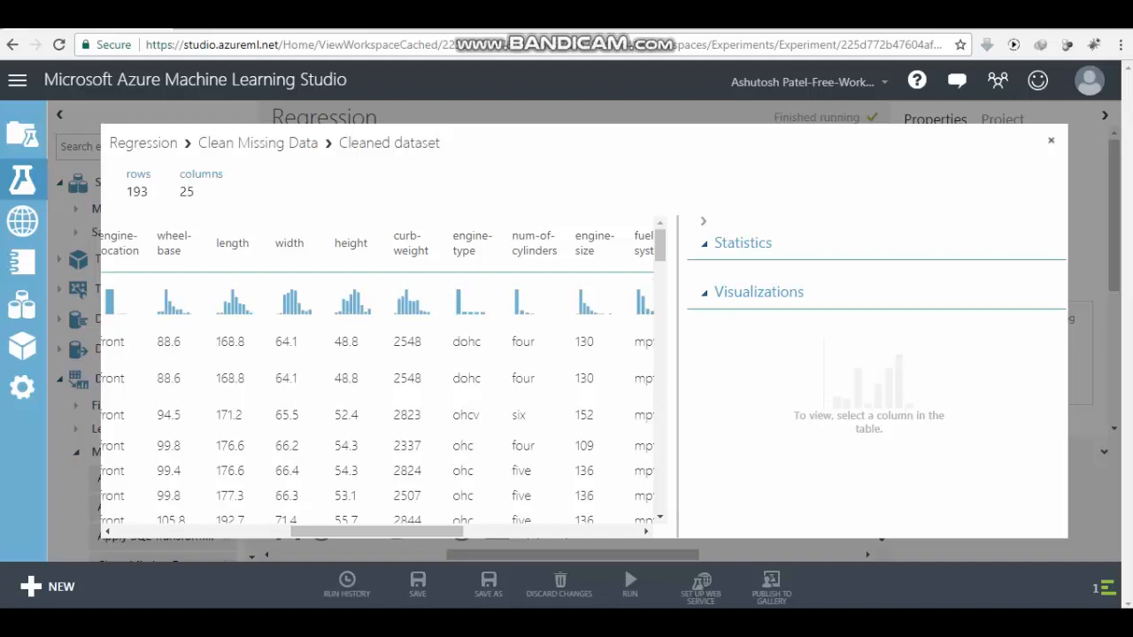
{"action": "left_click", "coordinate": [411, 243]}
{"action": "left_click", "coordinate": [473, 244]}
{"action": "left_click", "coordinate": [533, 243]}
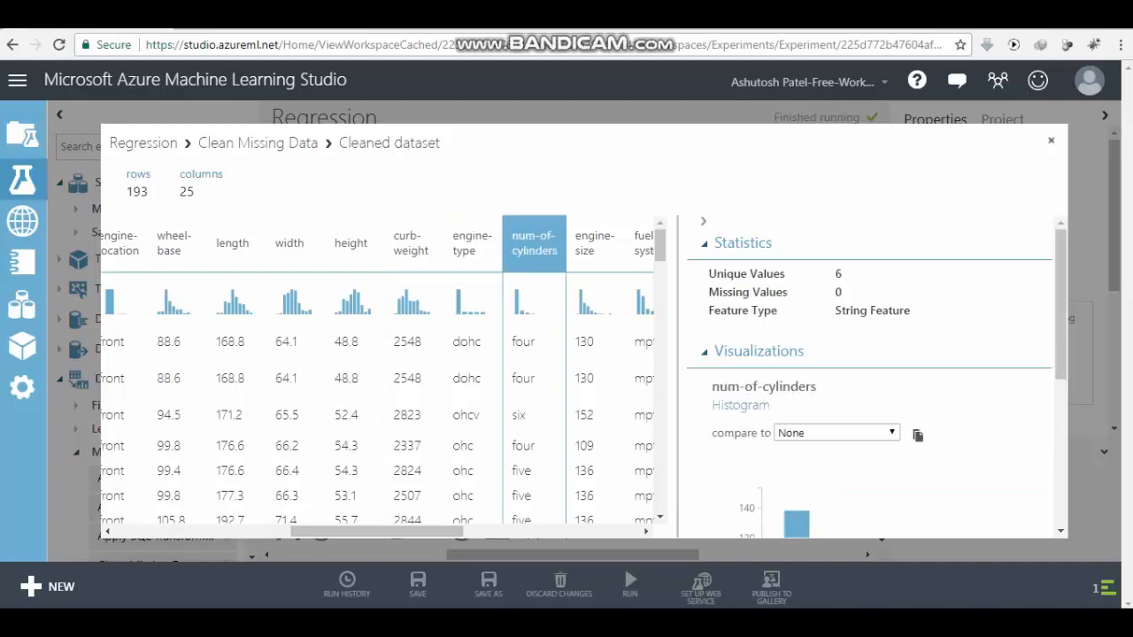
{"action": "left_click", "coordinate": [595, 244]}
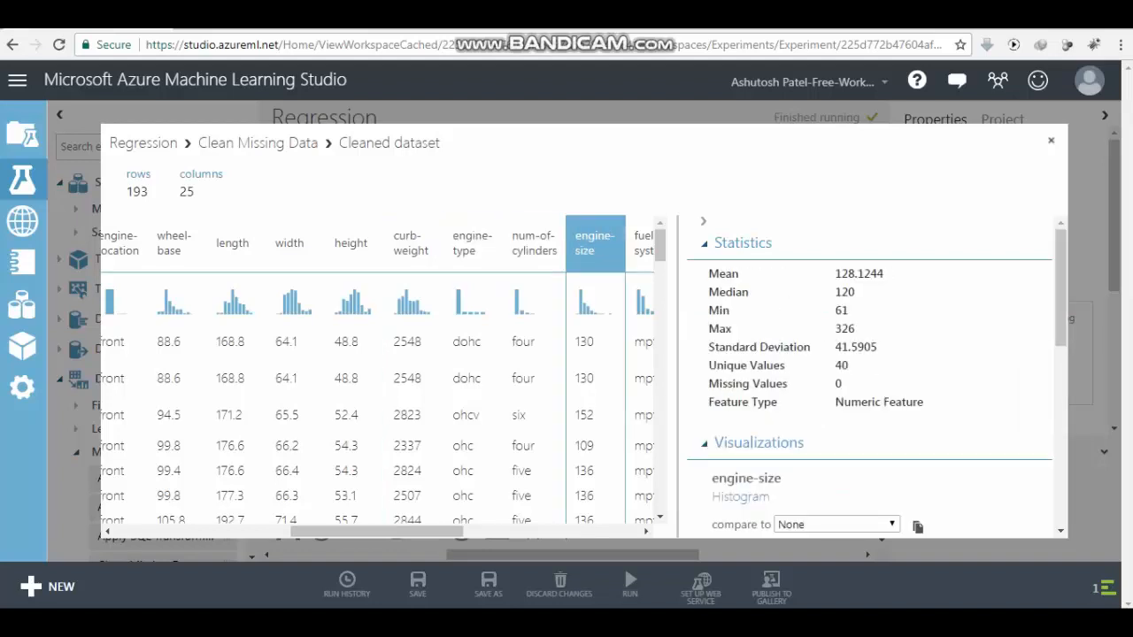
{"action": "key", "text": "Escape"}
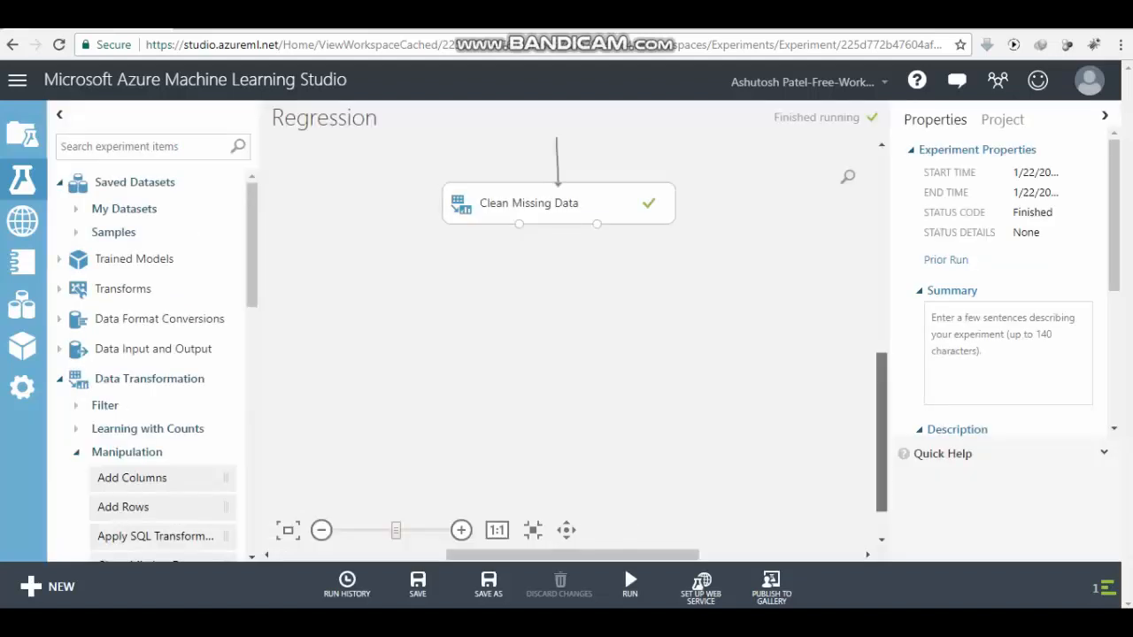
{"action": "scroll", "coordinate": [575, 327], "scroll_direction": "down", "scroll_amount": 1}
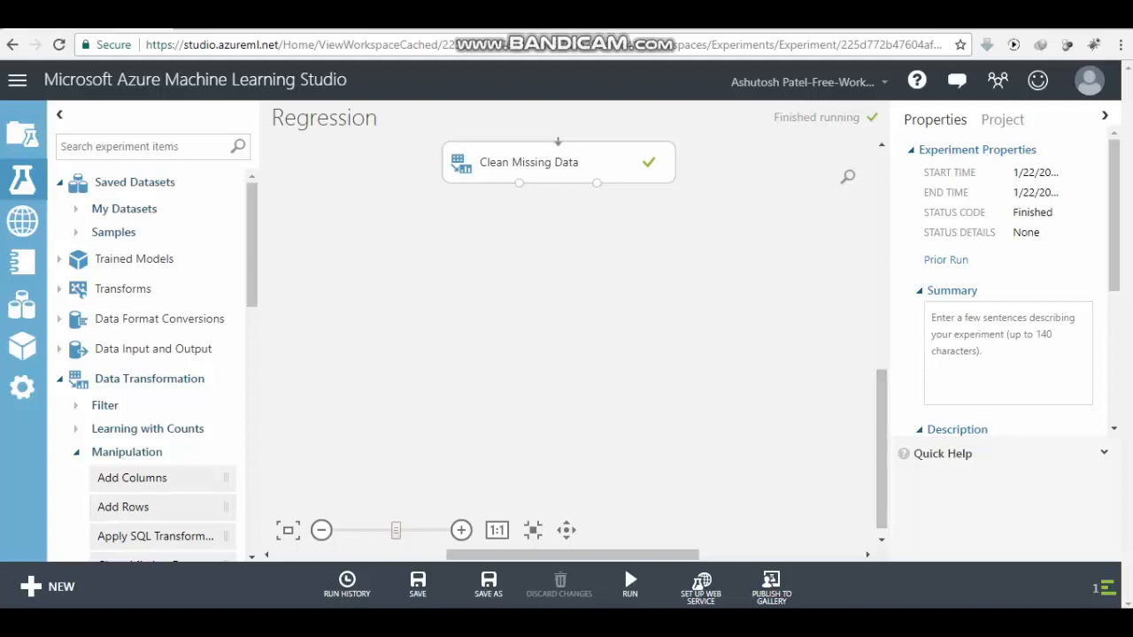
{"action": "scroll", "coordinate": [576, 310], "scroll_direction": "up", "scroll_amount": 3}
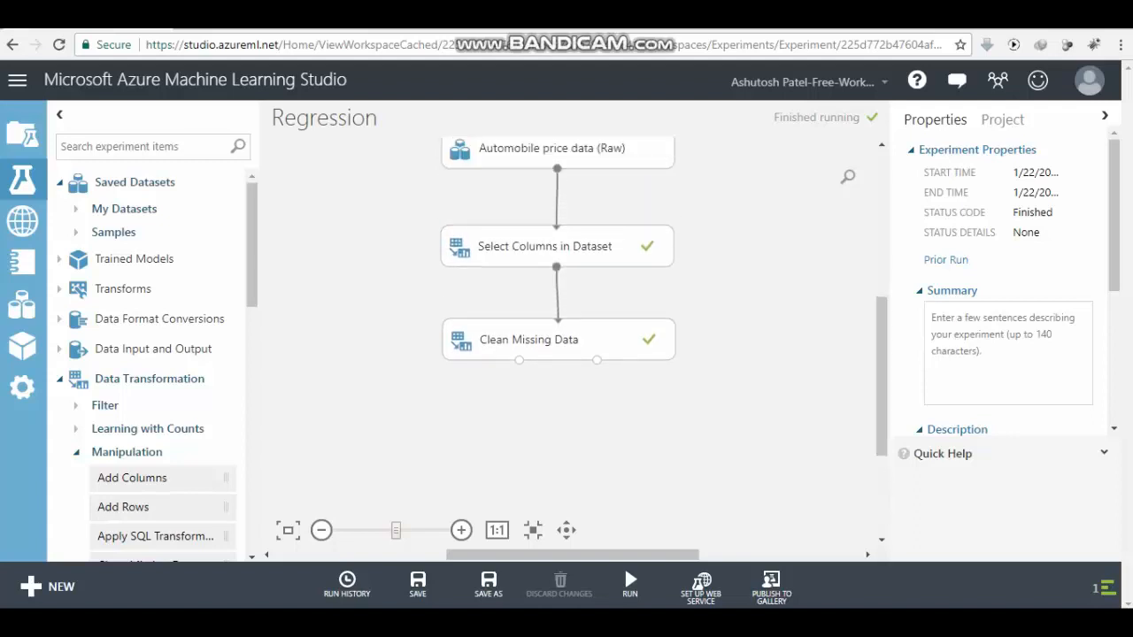